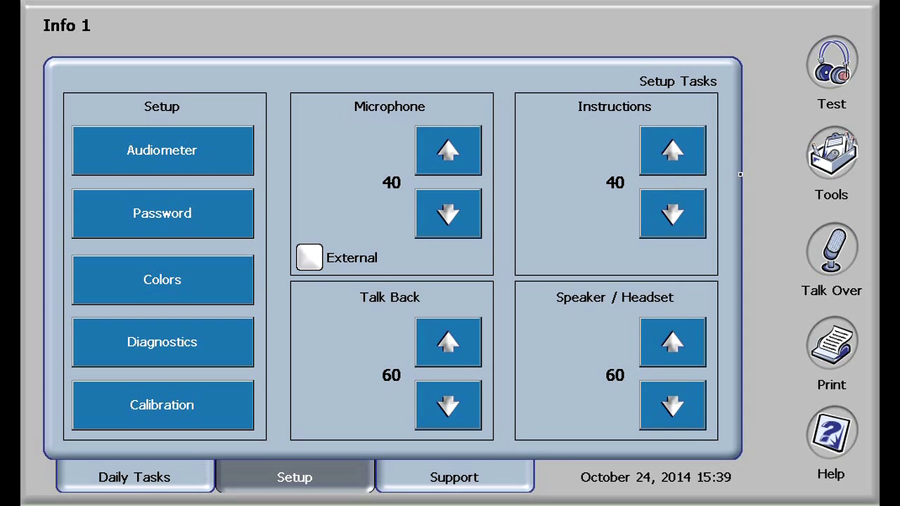
# Check the daily tasks page, return to setup tasks, and choose Audiometer setup
pyautogui.click(134, 476)
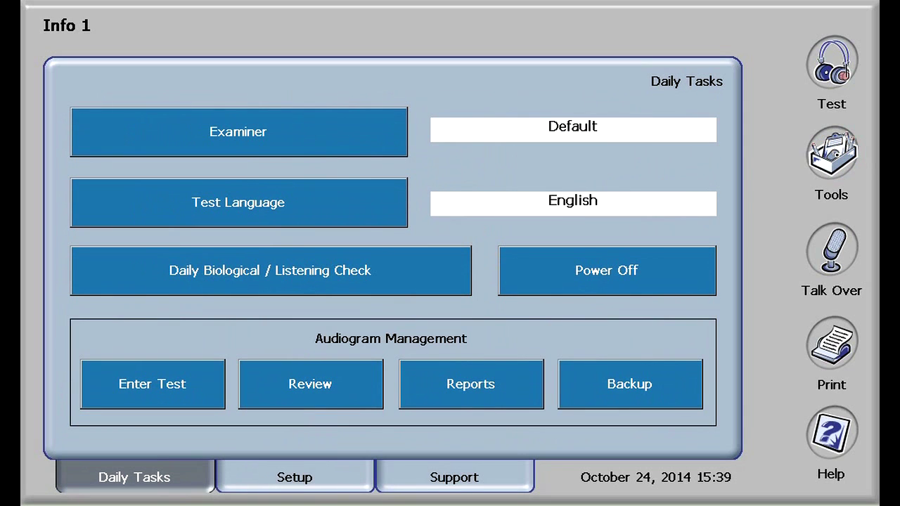
pyautogui.click(336, 474)
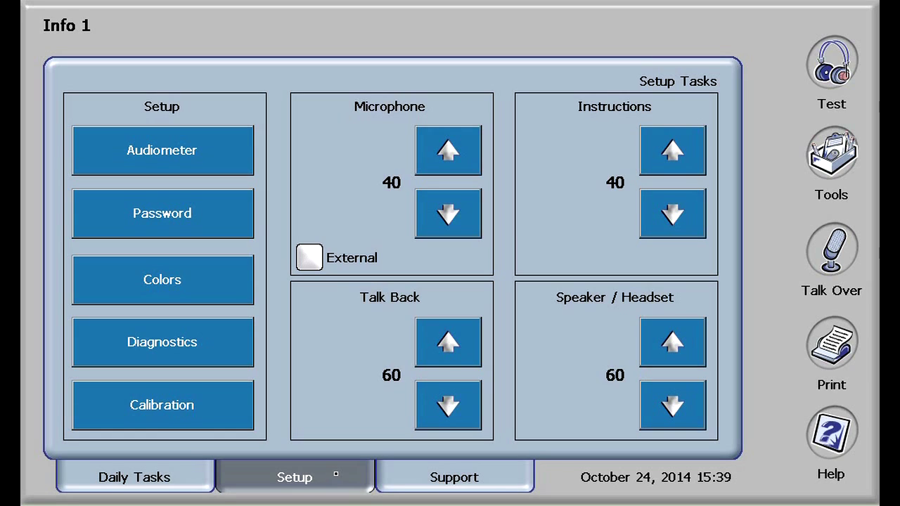
pyautogui.click(169, 160)
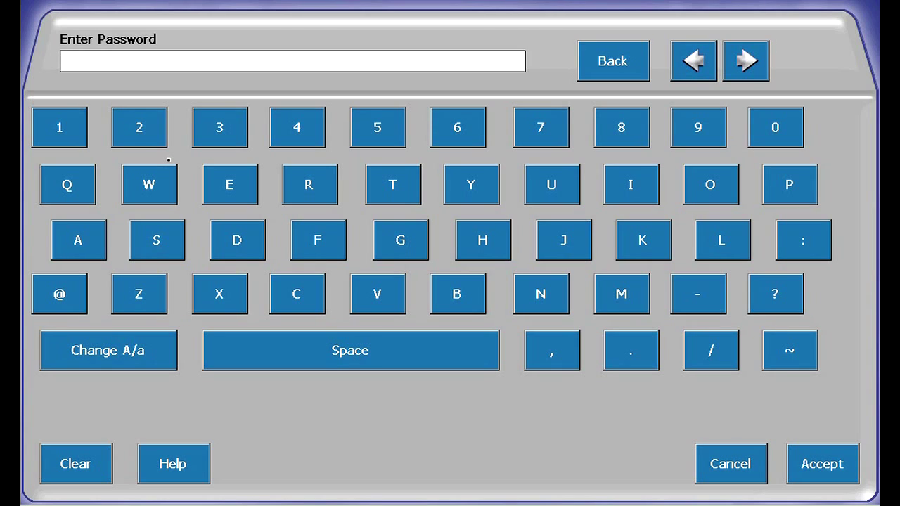
# Enter the five-character setup password on the on-screen keyboard and accept it
pyautogui.click(168, 243)
pyautogui.click(229, 184)
pyautogui.click(392, 184)
pyautogui.click(552, 184)
pyautogui.click(789, 184)
pyautogui.click(822, 464)
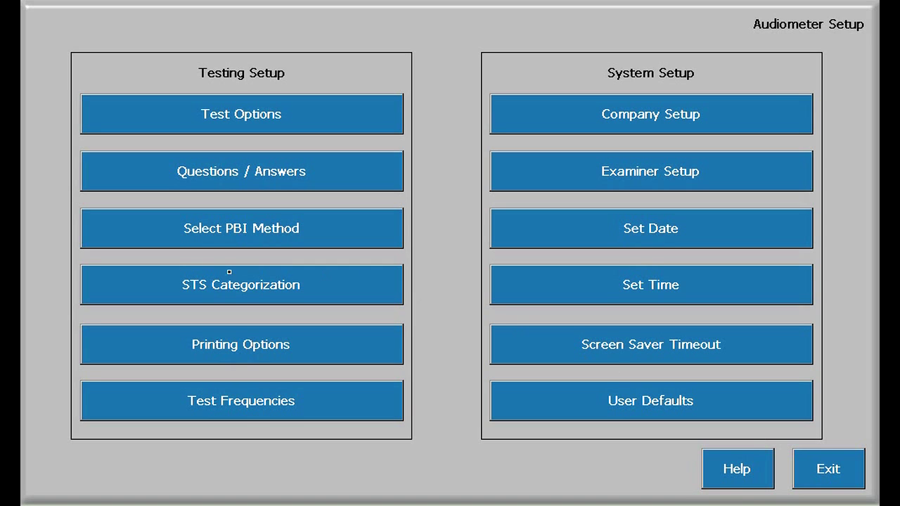
# In Test Options, set Lower Level to Test to 0 dB
pyautogui.click(230, 113)
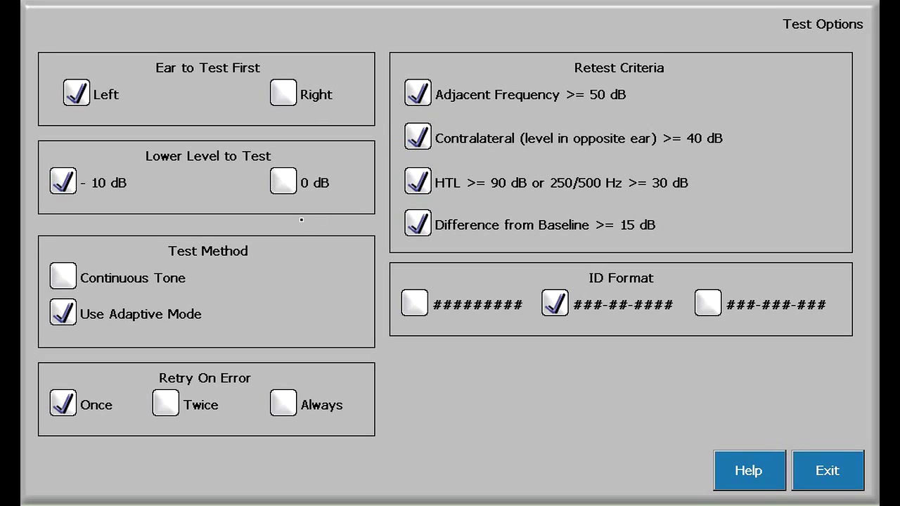
pyautogui.click(284, 182)
# Set Retry On Error to Twice and ID Format to ######### after trying the dashed formats
pyautogui.click(168, 404)
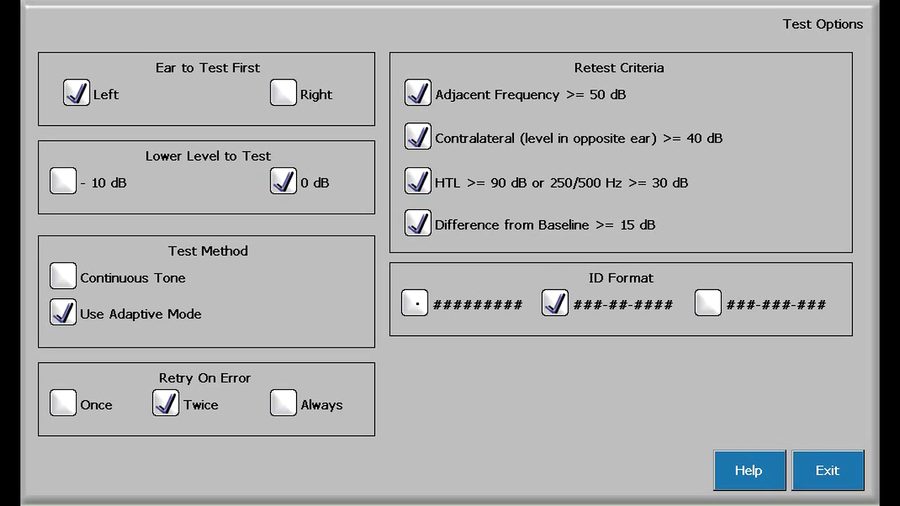
pyautogui.click(414, 304)
pyautogui.click(554, 304)
pyautogui.click(707, 309)
pyautogui.click(415, 304)
# View the Test Options help, close it, and exit back to the Audiometer Setup menu
pyautogui.click(749, 470)
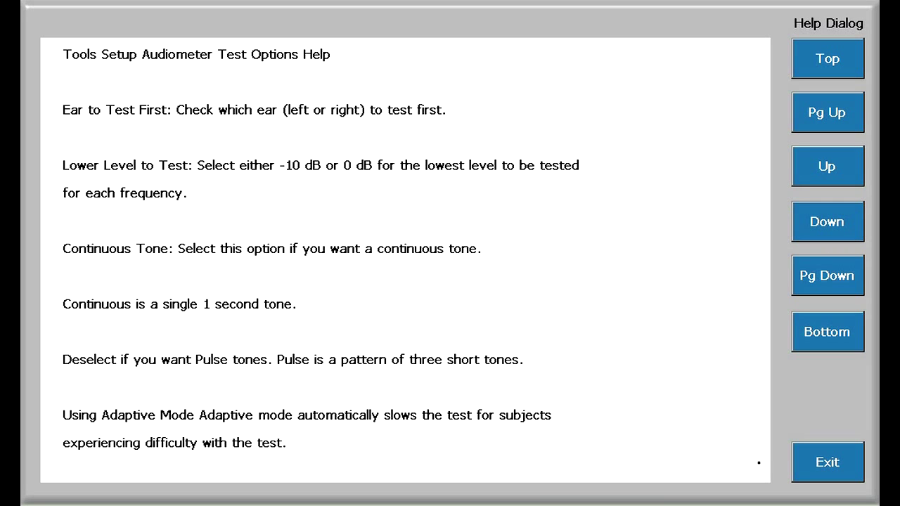
pyautogui.click(827, 462)
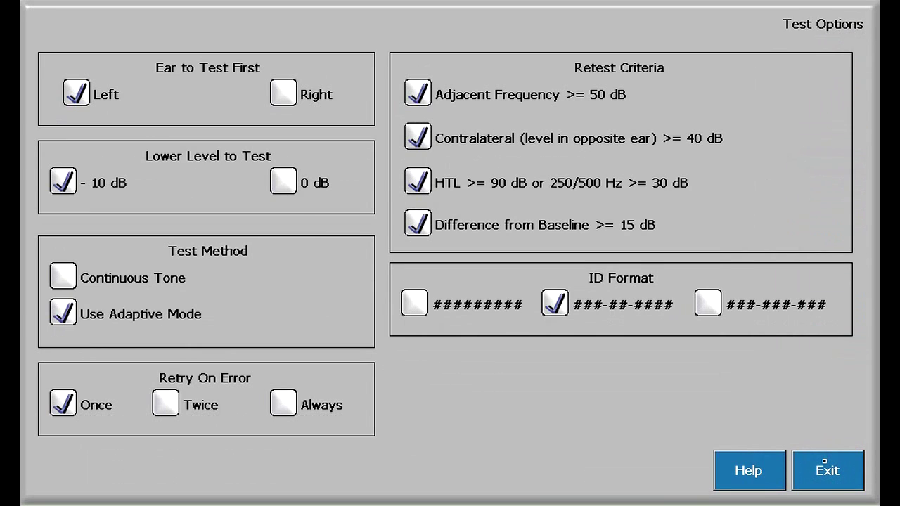
pyautogui.click(828, 471)
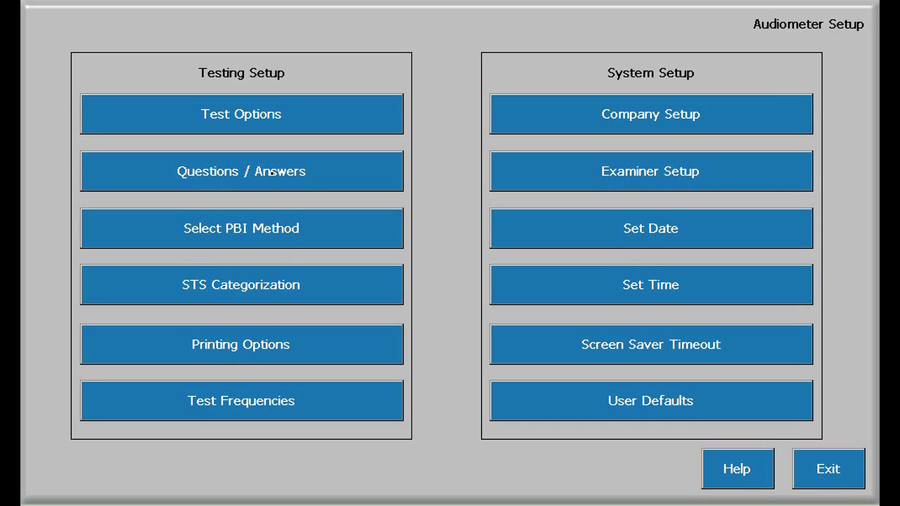
pyautogui.click(272, 173)
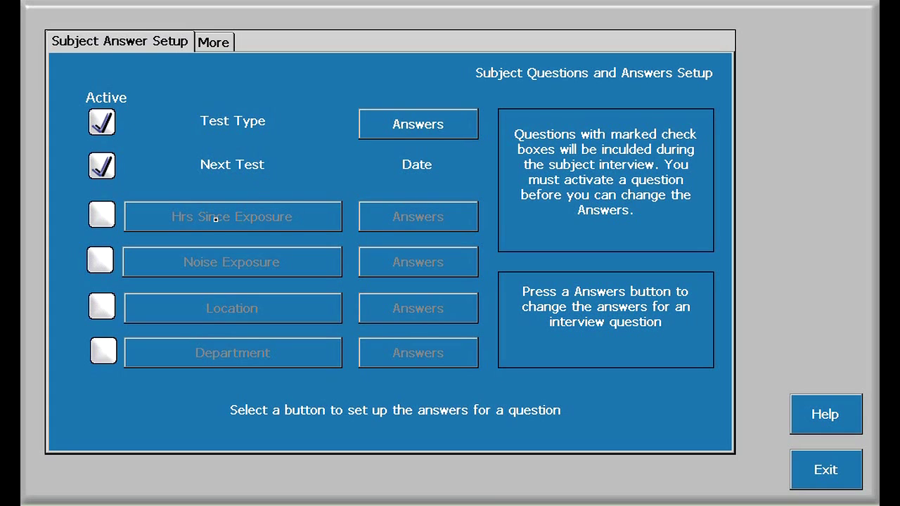
# Tick the Active box for the Hrs Since Exposure question
pyautogui.click(101, 215)
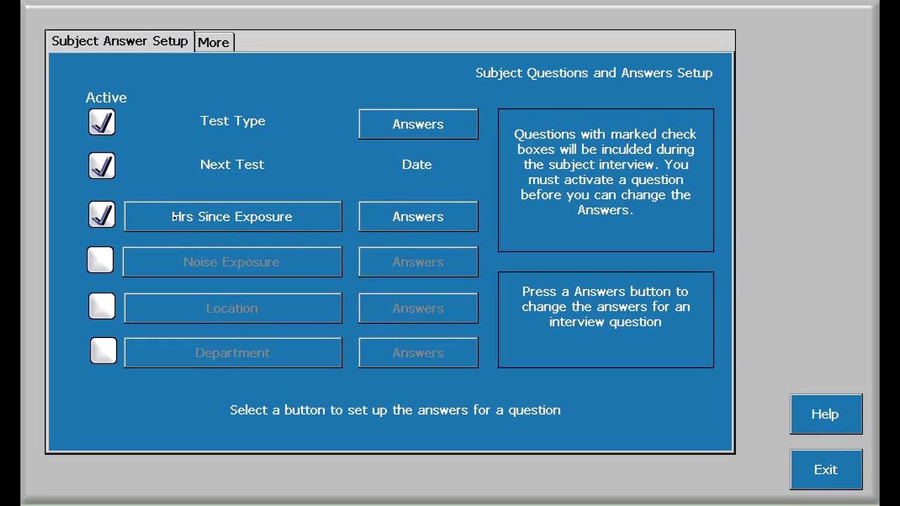
pyautogui.click(393, 217)
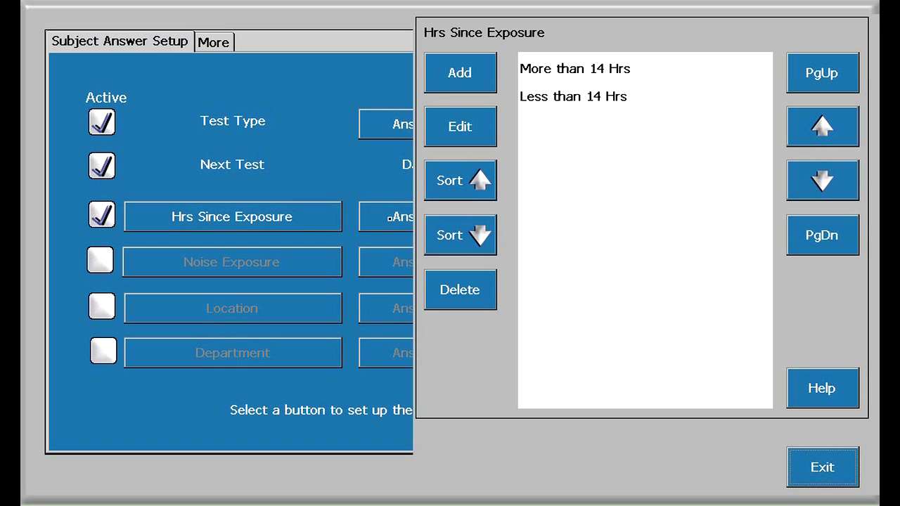
pyautogui.click(822, 467)
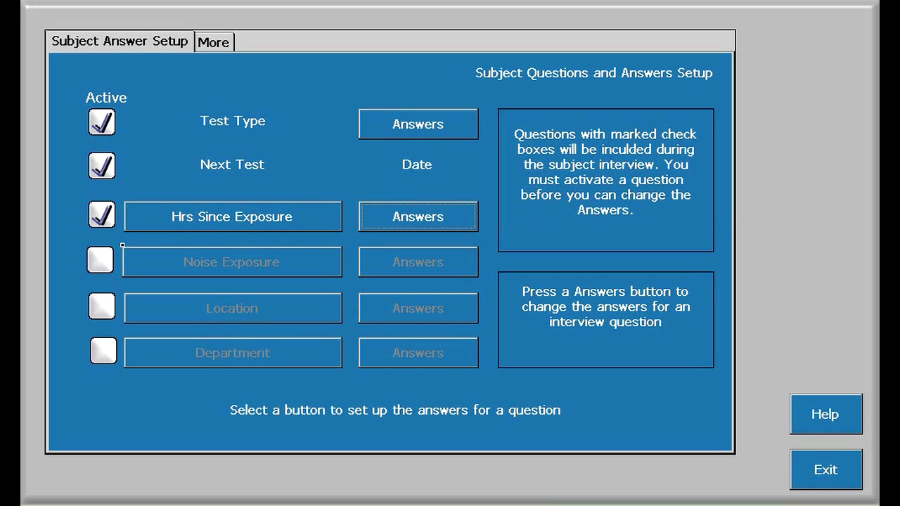
pyautogui.click(97, 262)
# Activate Location, Department, Job Type, Shift and Question 1, then clear Question 1's wording
pyautogui.click(102, 307)
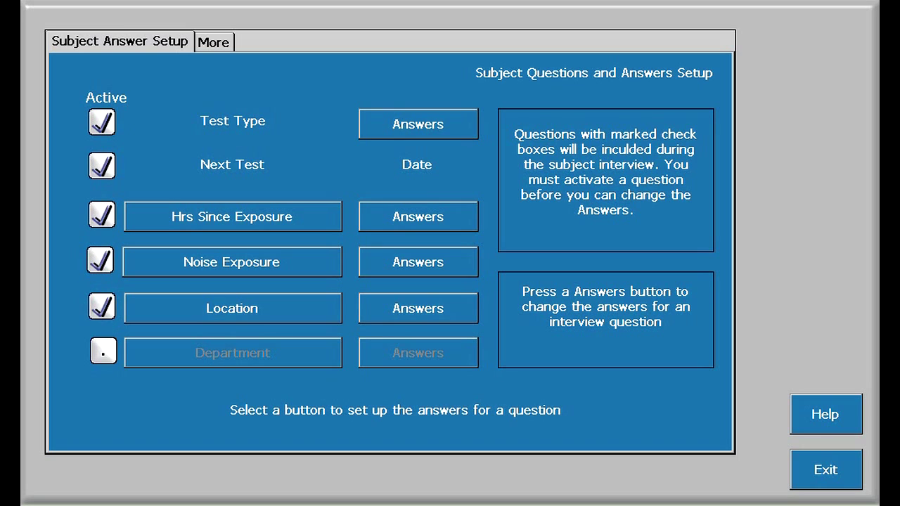
pyautogui.click(103, 352)
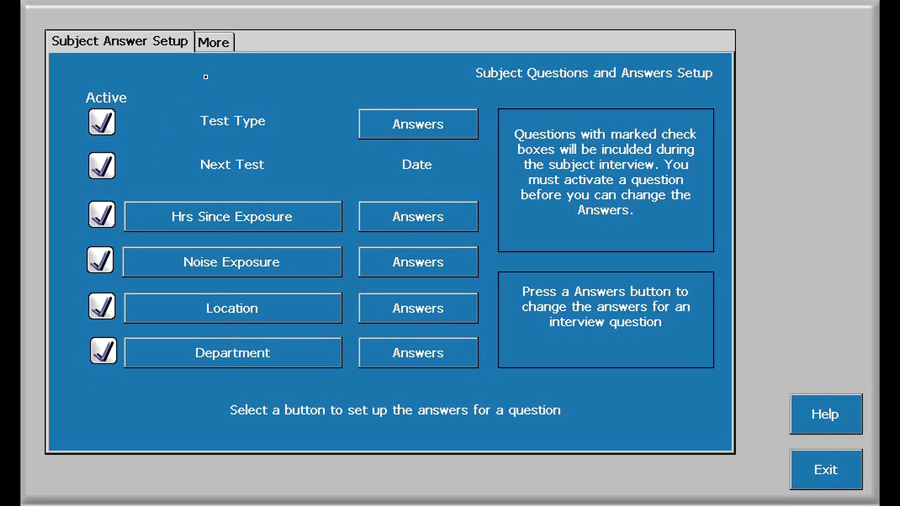
pyautogui.click(214, 43)
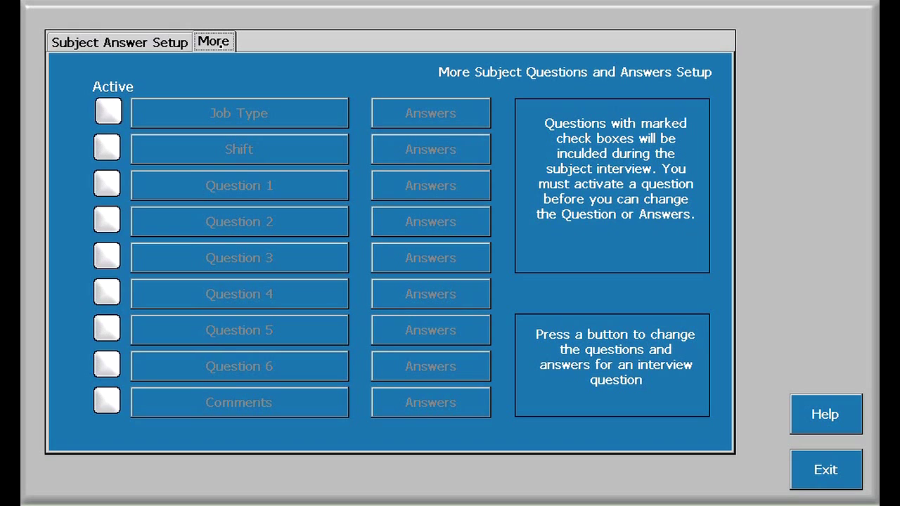
pyautogui.click(108, 113)
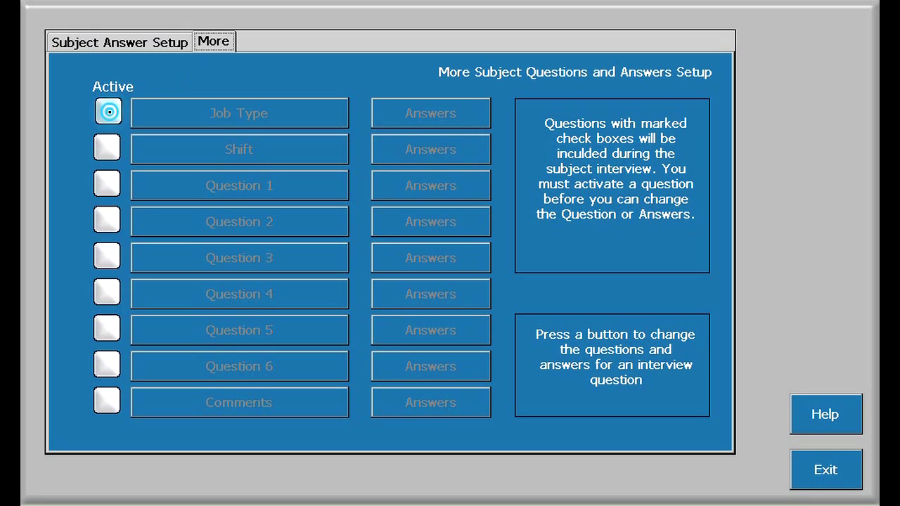
pyautogui.click(107, 149)
pyautogui.click(108, 185)
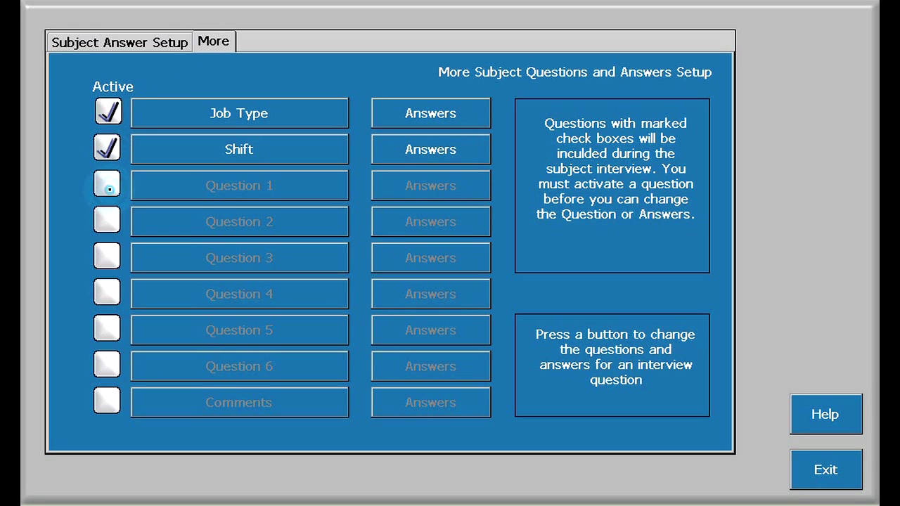
pyautogui.click(212, 188)
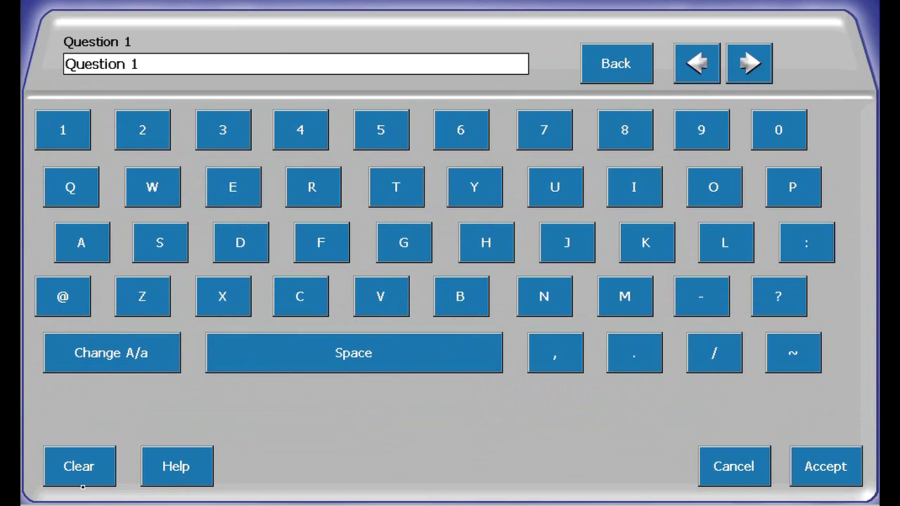
pyautogui.click(99, 462)
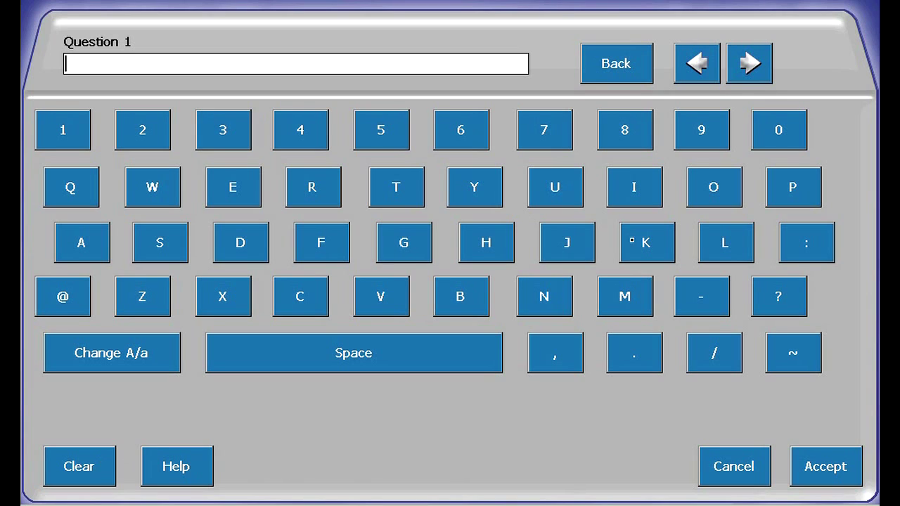
# Type 'Military' and a space as Question 1's new name
pyautogui.click(625, 296)
pyautogui.click(634, 187)
pyautogui.click(725, 242)
pyautogui.click(627, 187)
pyautogui.click(396, 187)
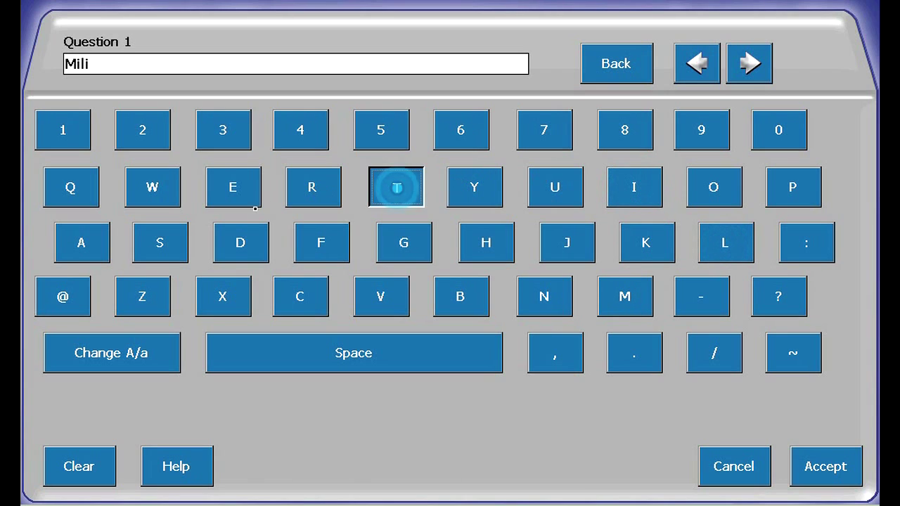
pyautogui.click(86, 244)
pyautogui.click(312, 187)
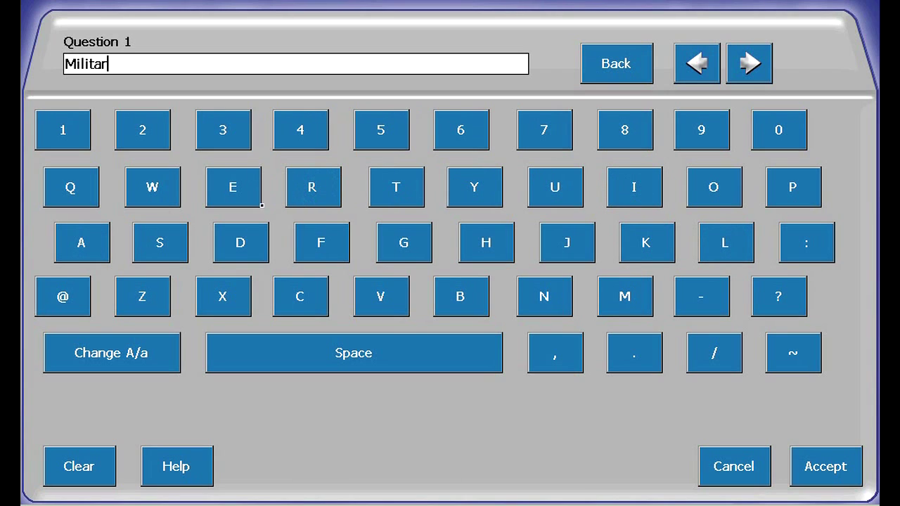
pyautogui.click(473, 189)
pyautogui.click(398, 352)
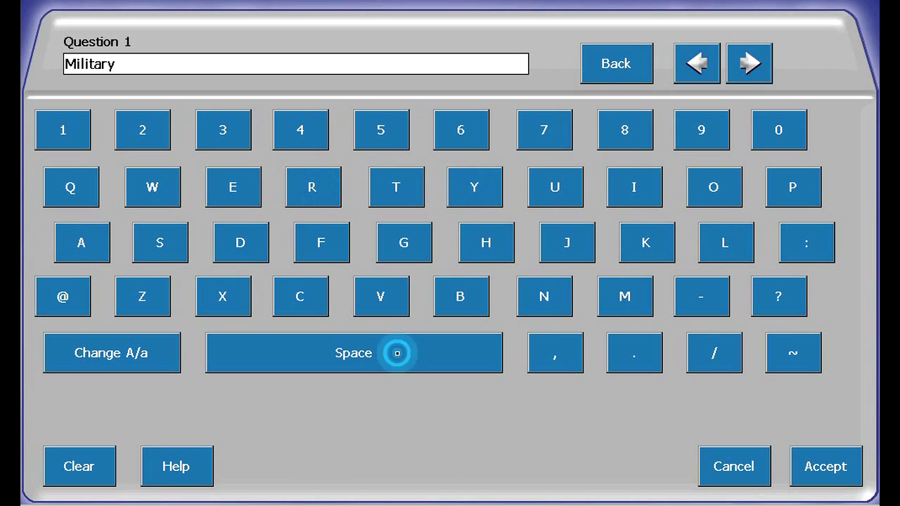
# Continue with the word 'Service' after 'Military'
pyautogui.click(161, 244)
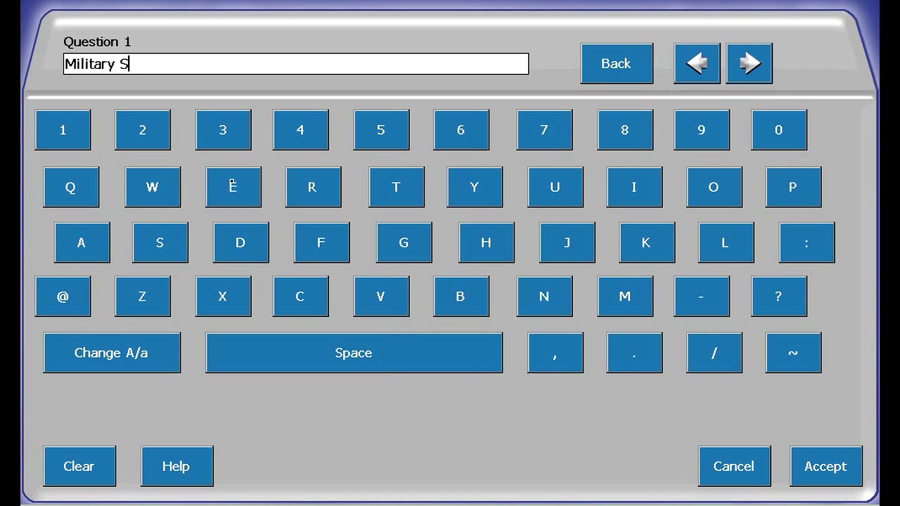
pyautogui.click(232, 187)
pyautogui.click(313, 187)
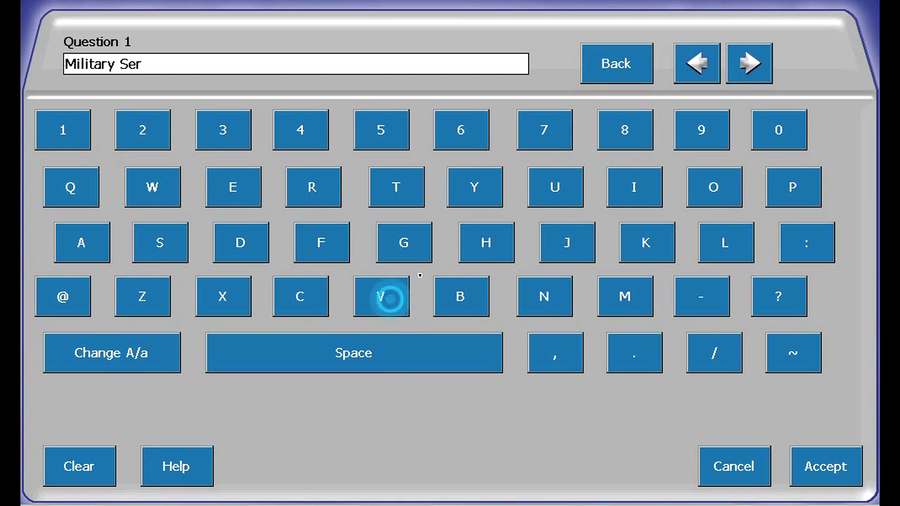
pyautogui.click(391, 299)
pyautogui.click(633, 189)
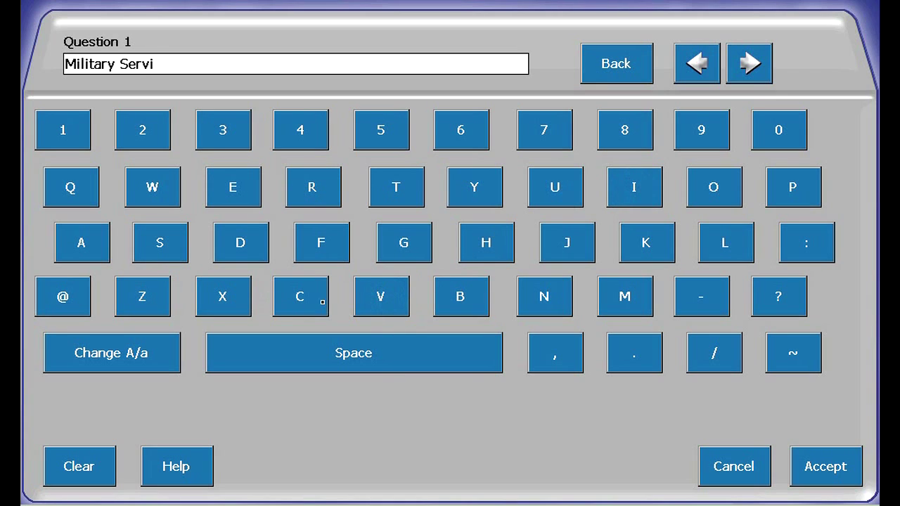
pyautogui.click(301, 296)
pyautogui.click(245, 181)
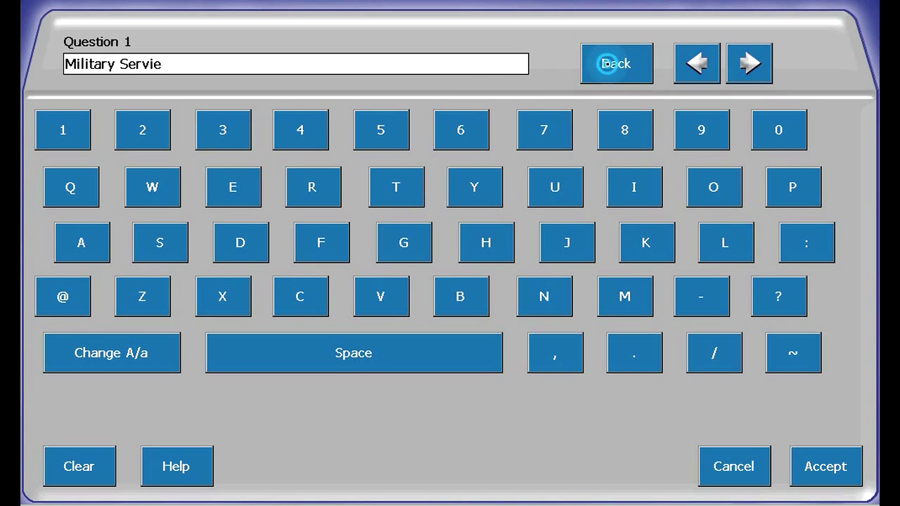
# Fix the mistyped letters, complete 'Military Service?' and accept the new name
pyautogui.click(603, 63)
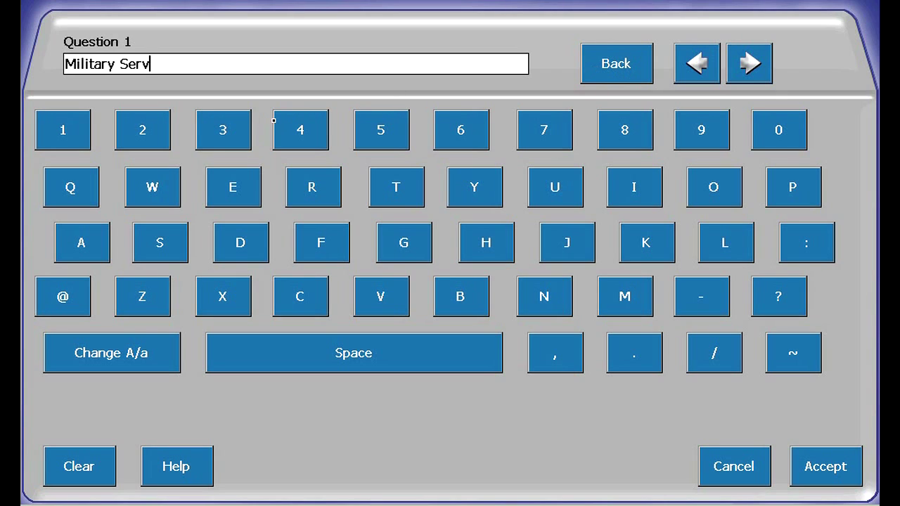
pyautogui.click(631, 190)
pyautogui.click(308, 304)
pyautogui.click(233, 188)
pyautogui.click(779, 297)
pyautogui.click(826, 467)
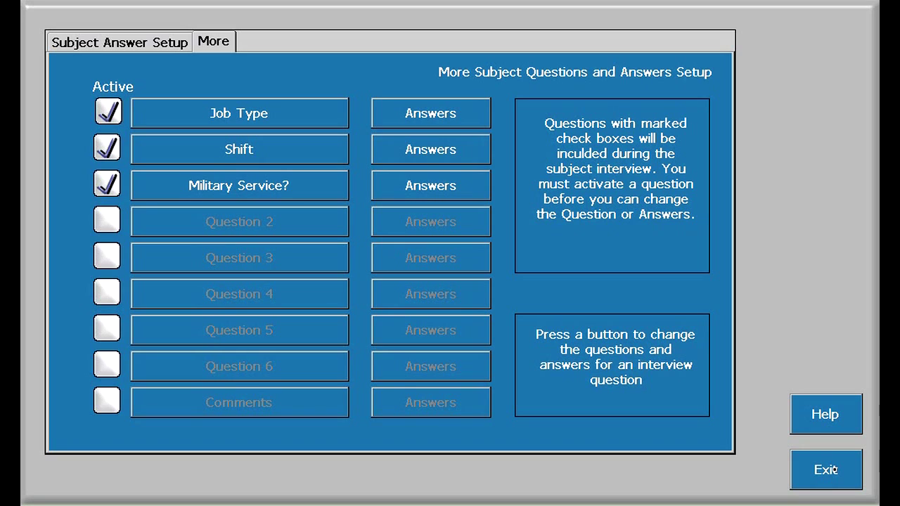
pyautogui.click(430, 186)
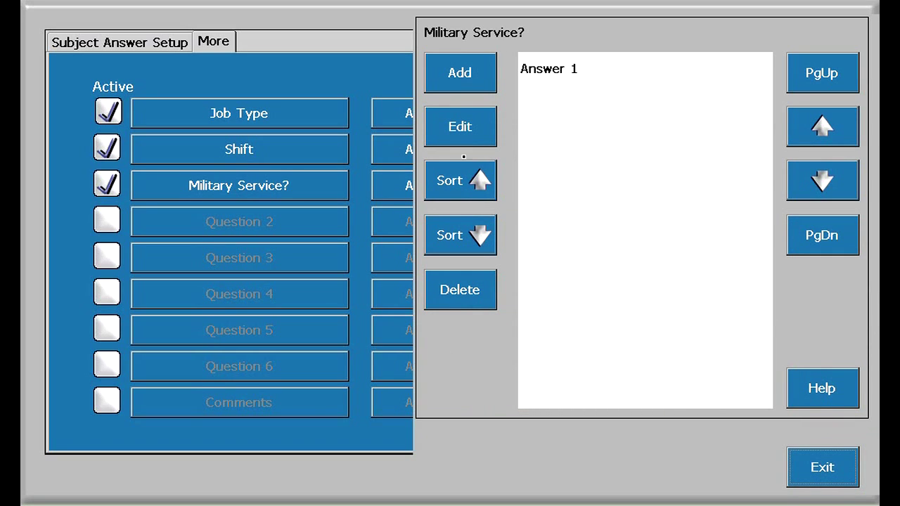
# Change Answer 1 to 'Yes', retyping it after a jumbled first attempt
pyautogui.click(549, 69)
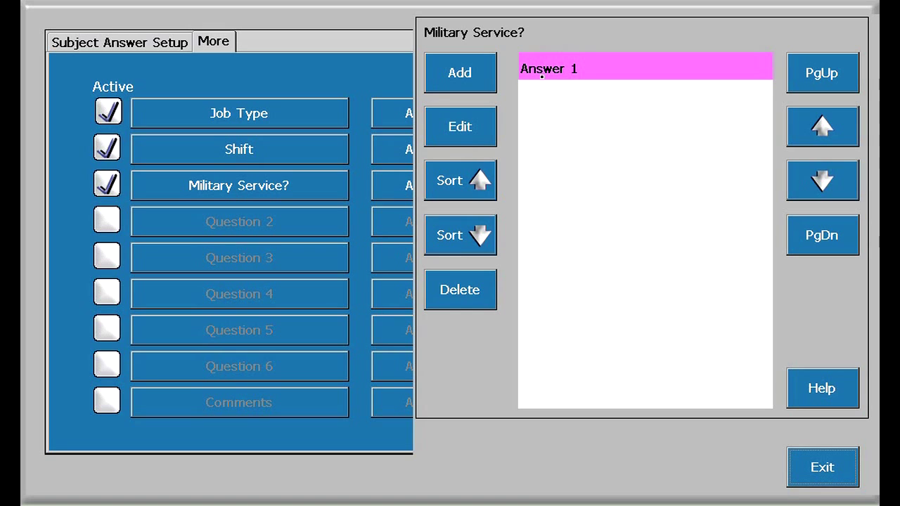
pyautogui.click(460, 127)
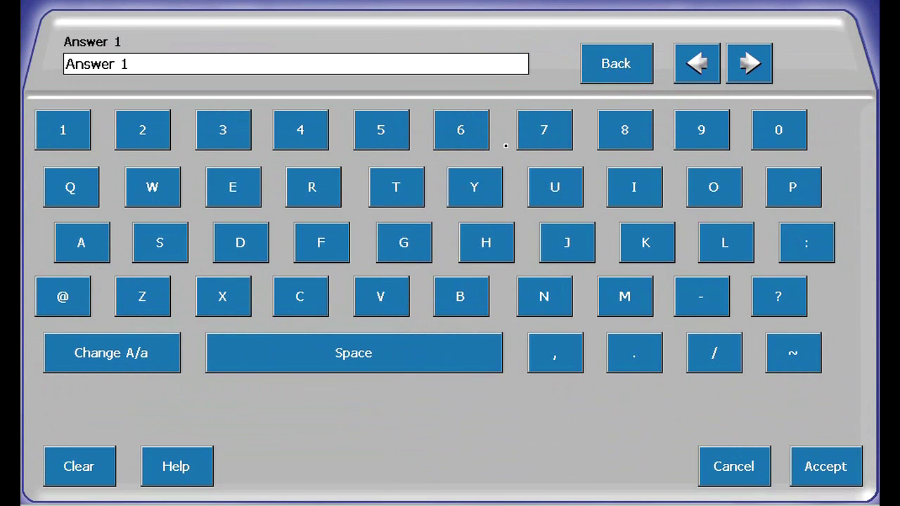
pyautogui.click(474, 188)
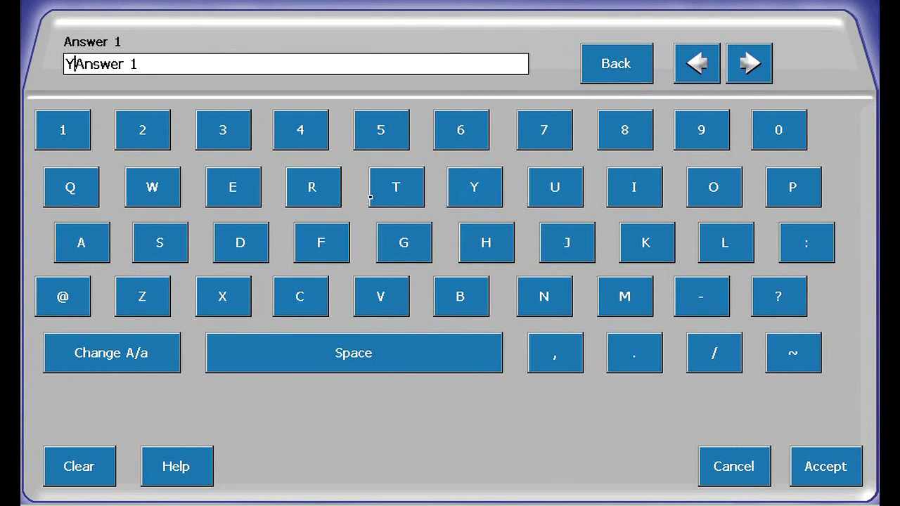
pyautogui.click(224, 184)
pyautogui.click(165, 246)
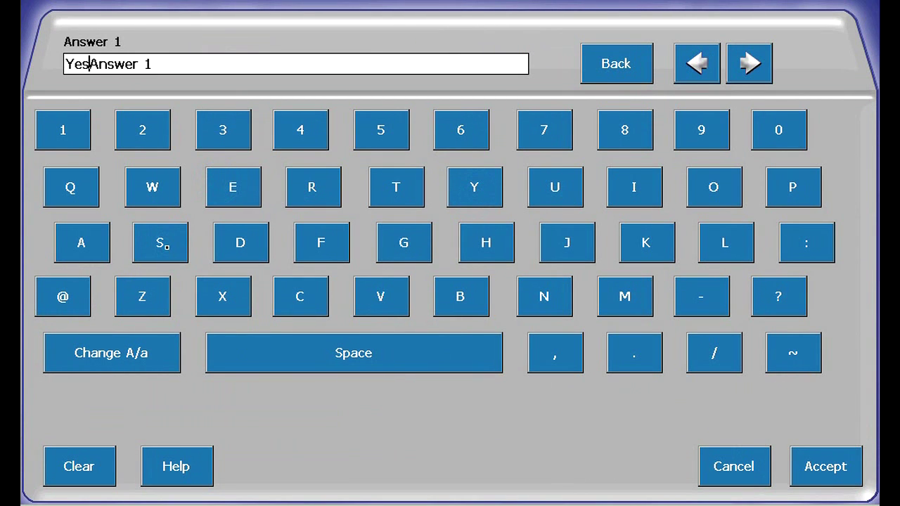
pyautogui.click(79, 466)
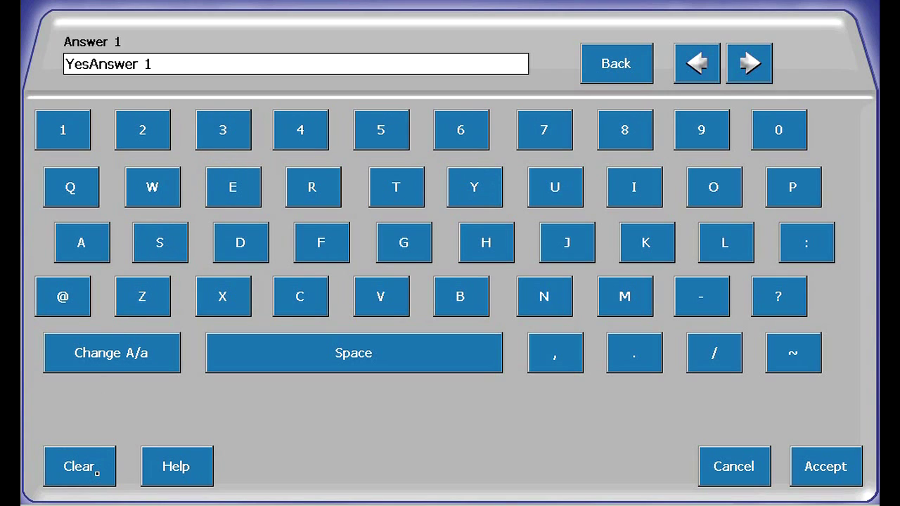
pyautogui.click(463, 190)
pyautogui.click(250, 187)
pyautogui.click(161, 245)
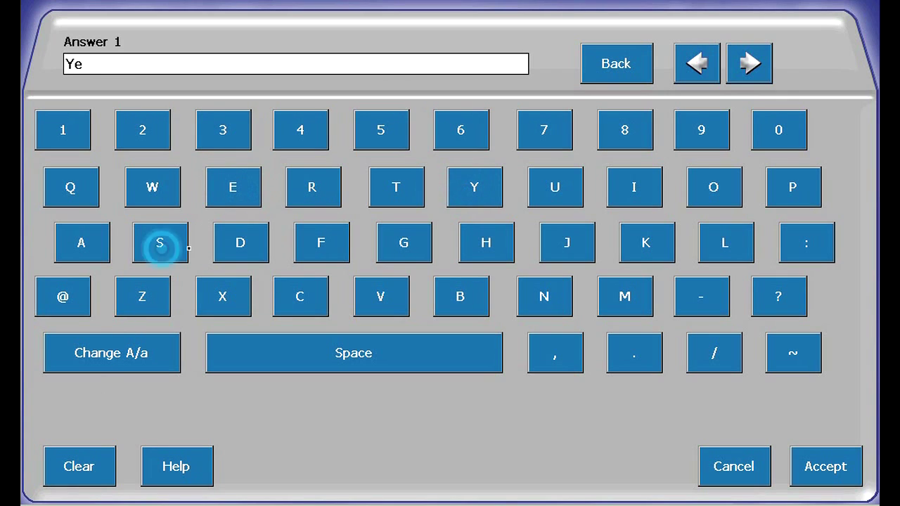
pyautogui.click(828, 472)
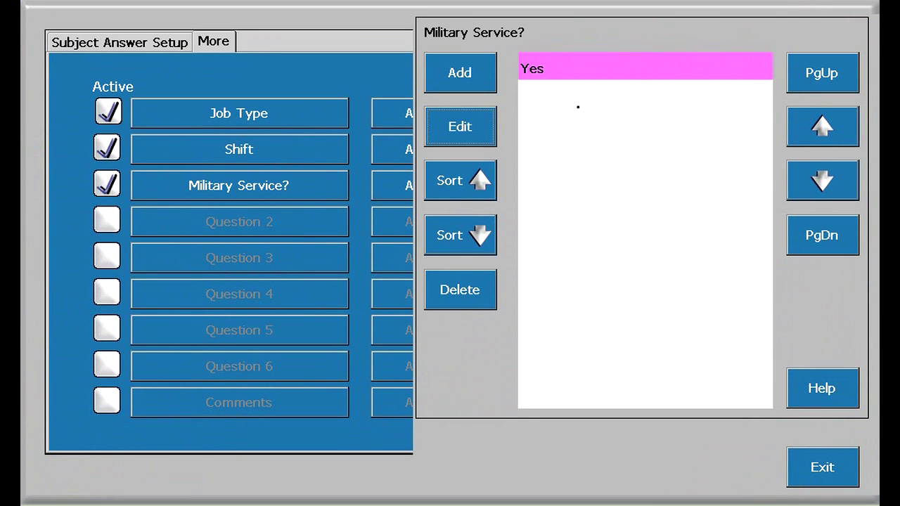
# Add 'No' as the second answer and close the answer list
pyautogui.click(447, 70)
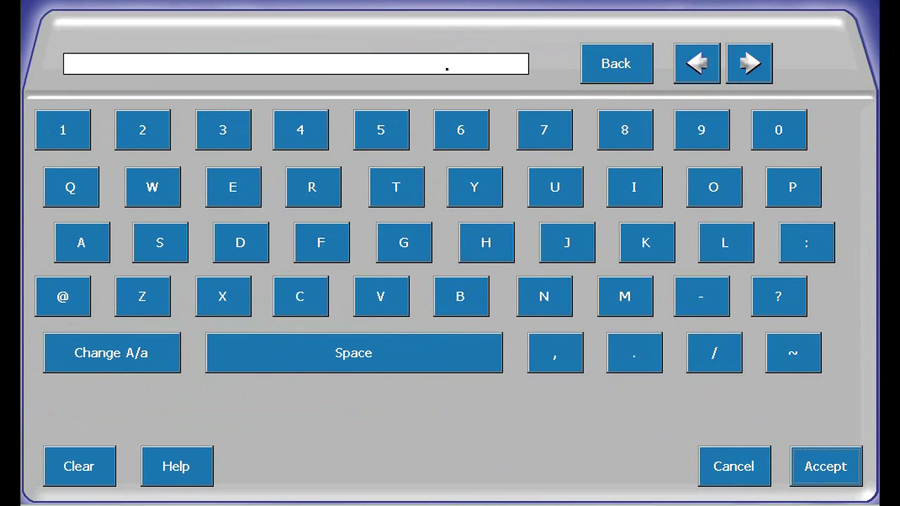
pyautogui.click(543, 296)
pyautogui.click(714, 187)
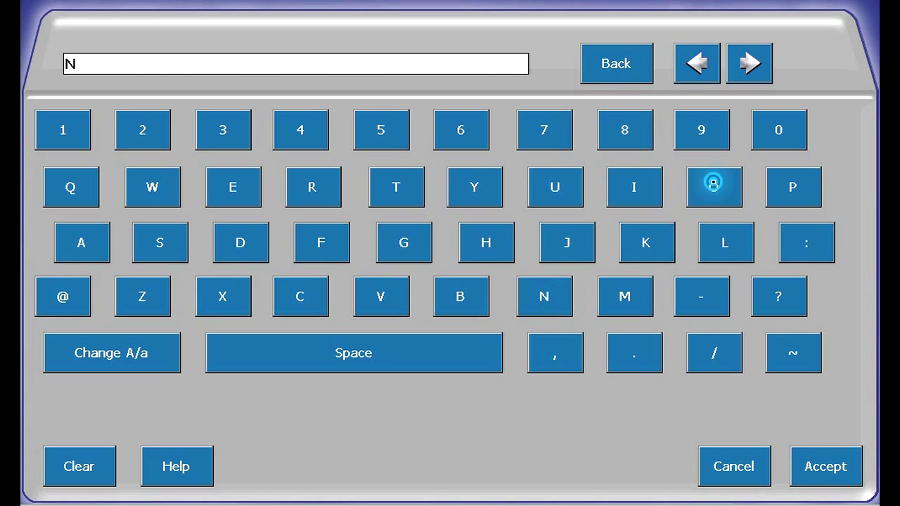
pyautogui.click(840, 463)
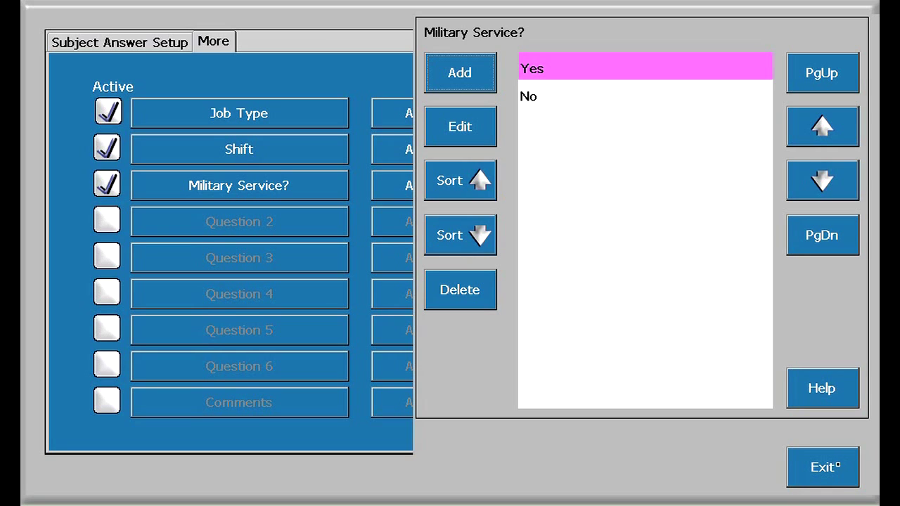
pyautogui.click(830, 470)
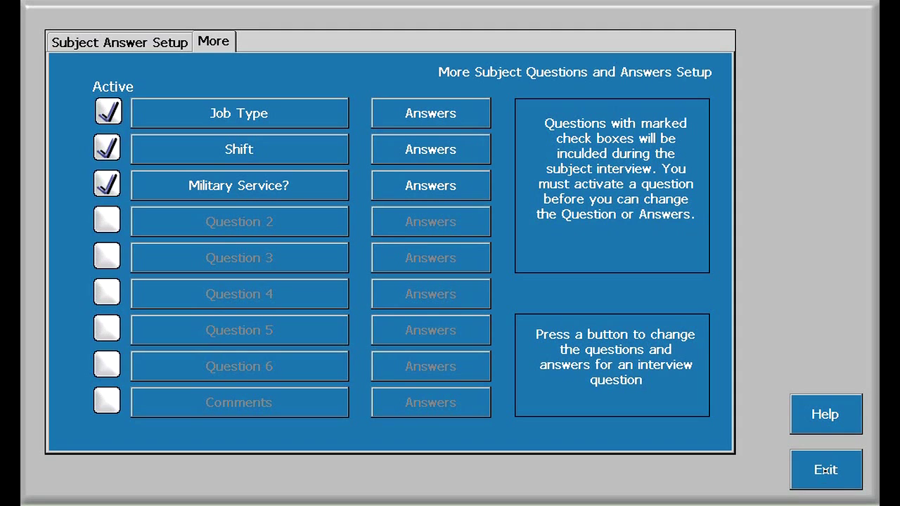
# Exit the More Subject Questions and Answers Setup page
pyautogui.click(826, 469)
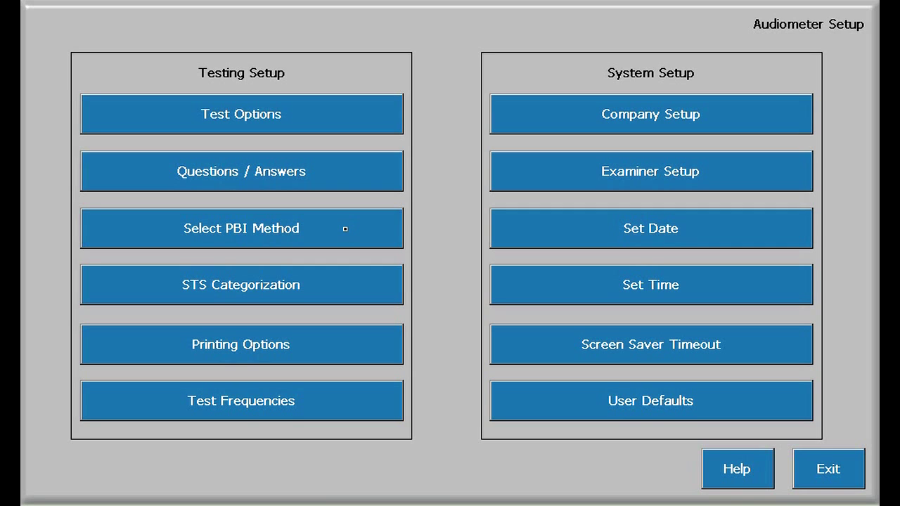
# Look over the Printing Options checkboxes, exit, and go to Company Setup
pyautogui.click(330, 344)
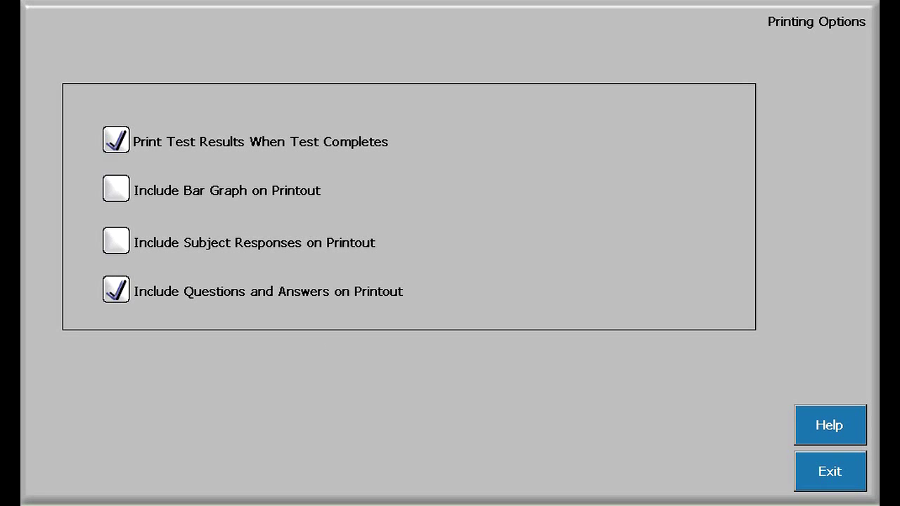
pyautogui.click(829, 471)
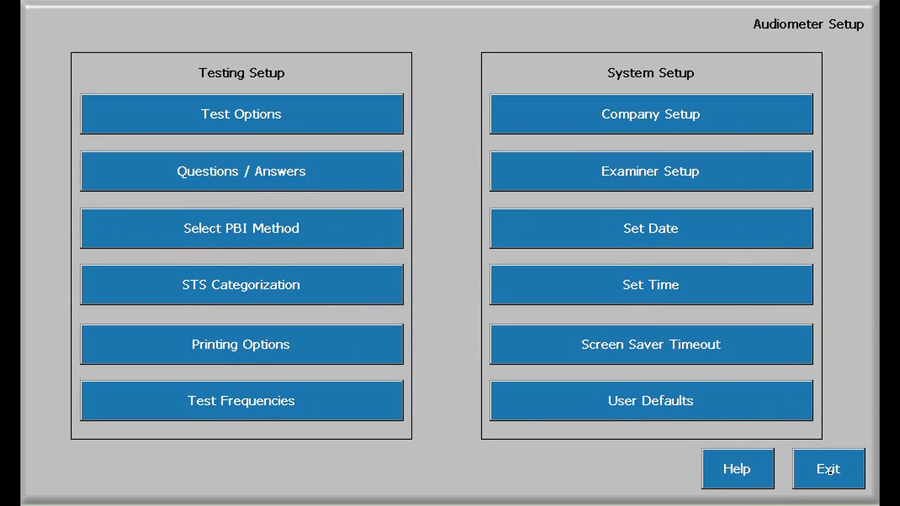
pyautogui.click(601, 121)
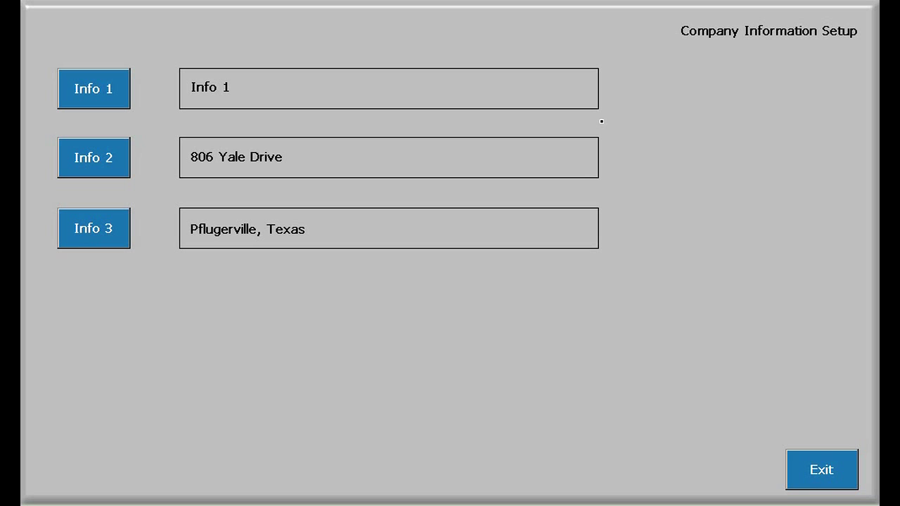
pyautogui.click(97, 92)
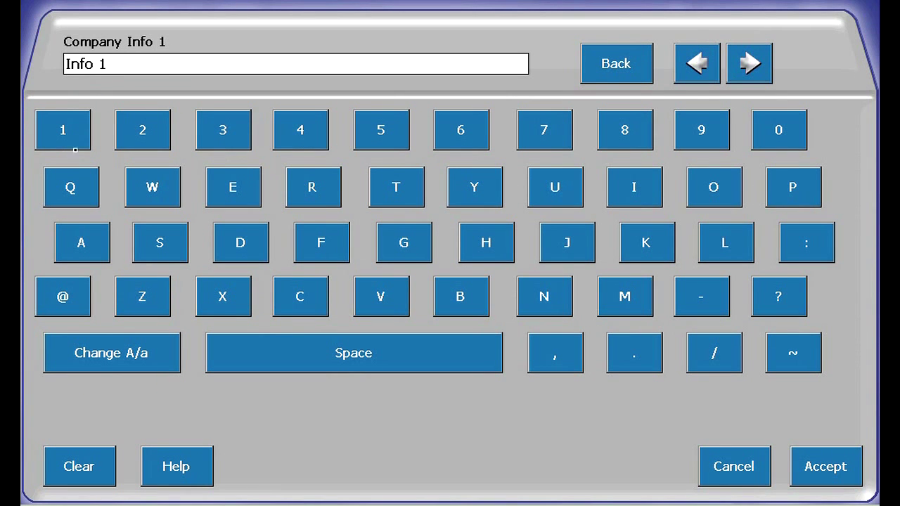
# Clear the Info 1 company line and start entering 'Tremet', fixing a stray r
pyautogui.click(92, 472)
pyautogui.click(396, 187)
pyautogui.click(311, 186)
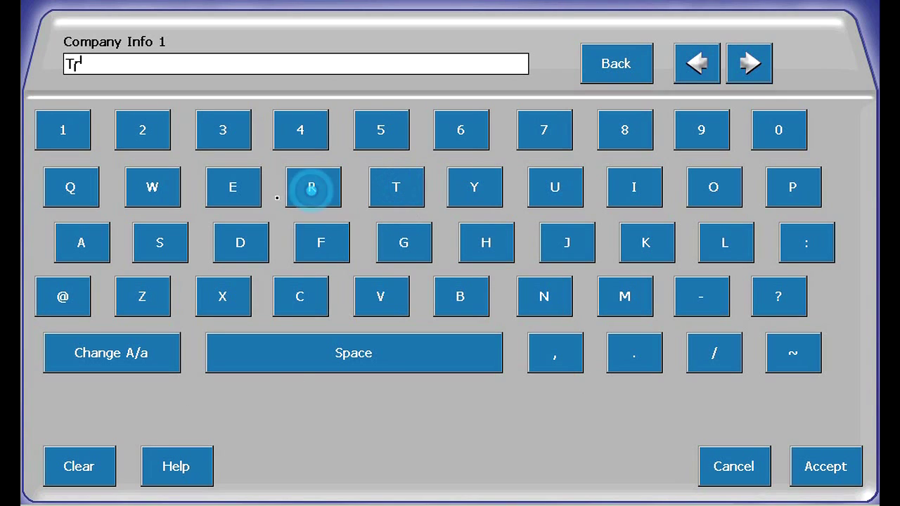
pyautogui.click(233, 187)
pyautogui.click(629, 301)
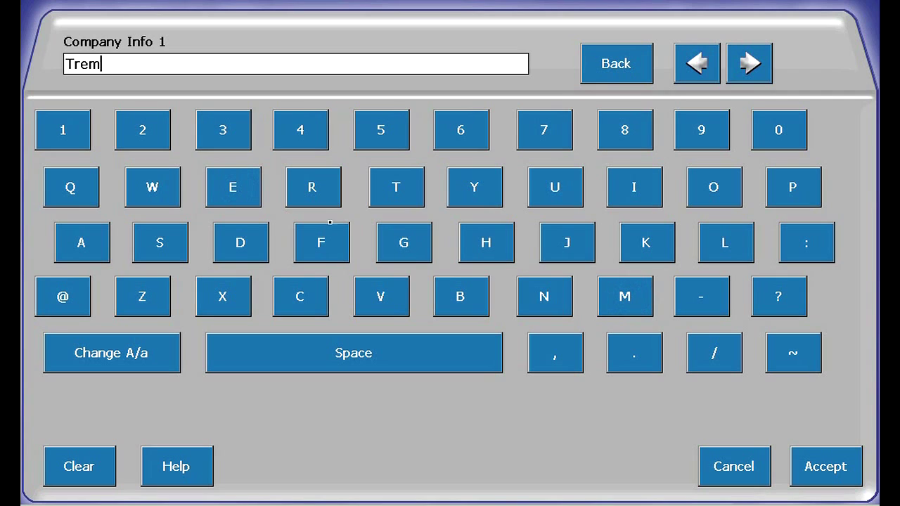
pyautogui.click(233, 187)
pyautogui.click(311, 187)
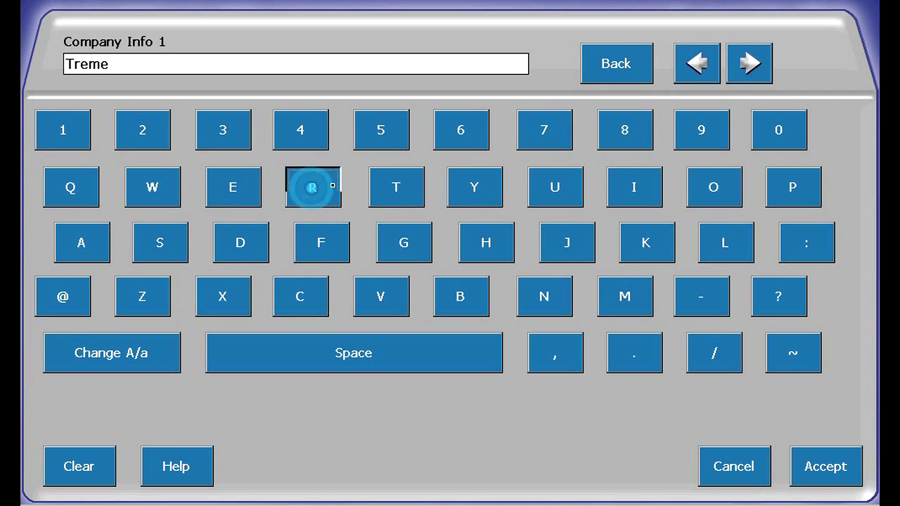
pyautogui.click(616, 64)
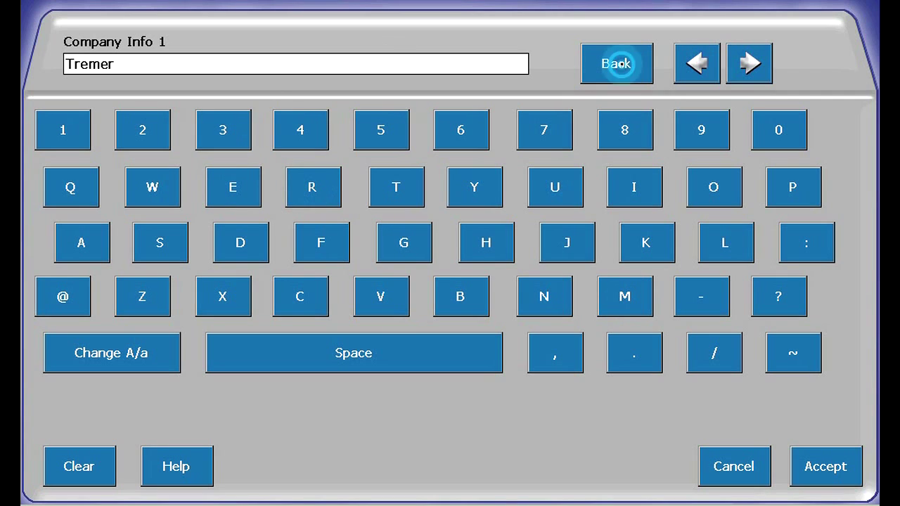
pyautogui.click(396, 187)
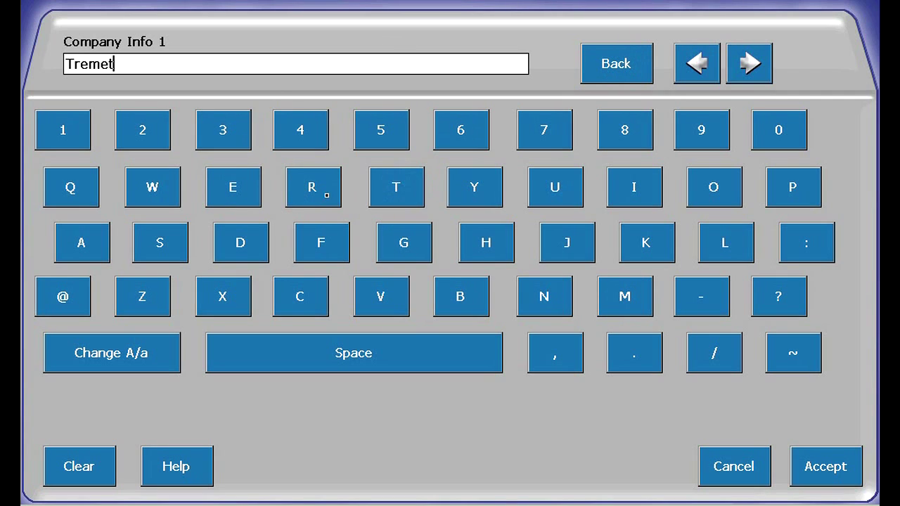
# Finish the name as 'Tremetics', accept it, and bring up Examiner Setup
pyautogui.click(311, 187)
pyautogui.click(633, 187)
pyautogui.click(300, 296)
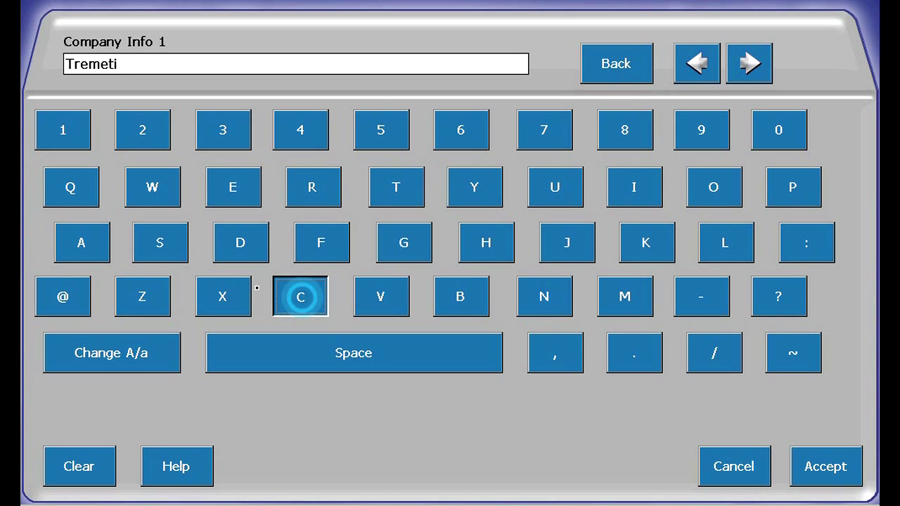
pyautogui.click(159, 242)
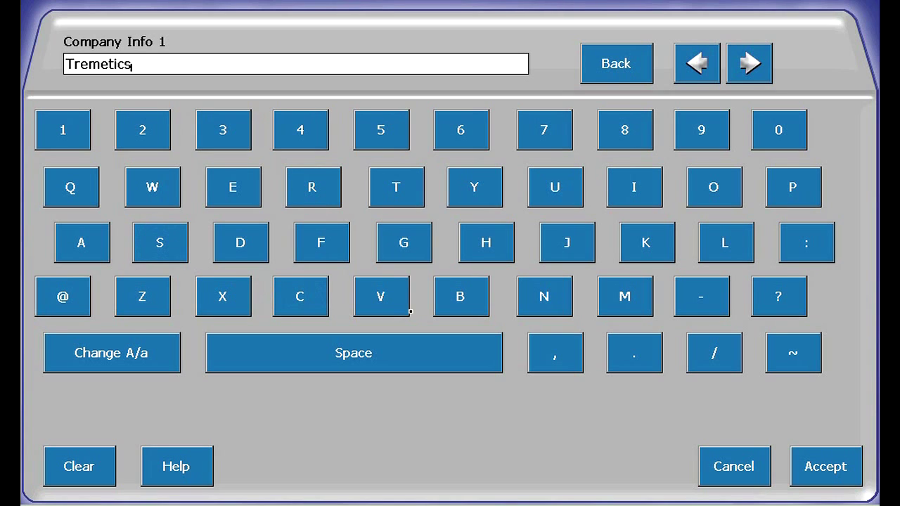
pyautogui.click(826, 466)
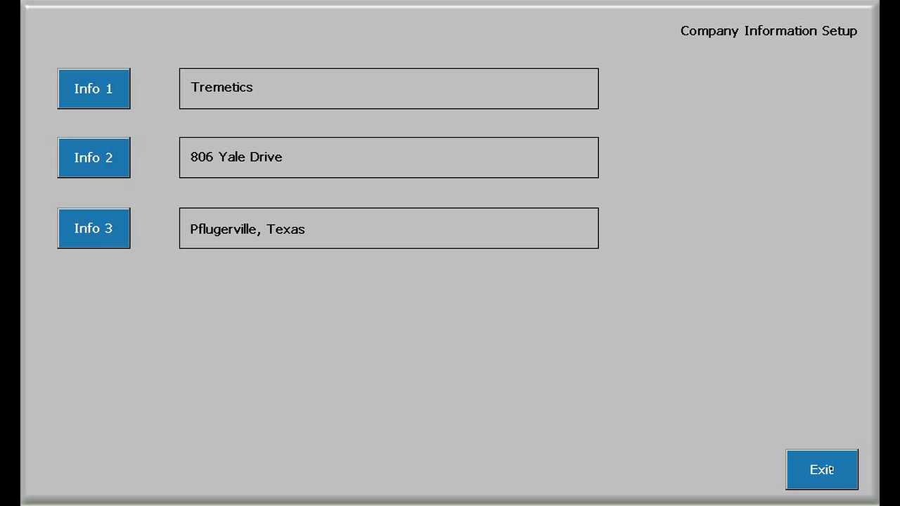
pyautogui.click(821, 469)
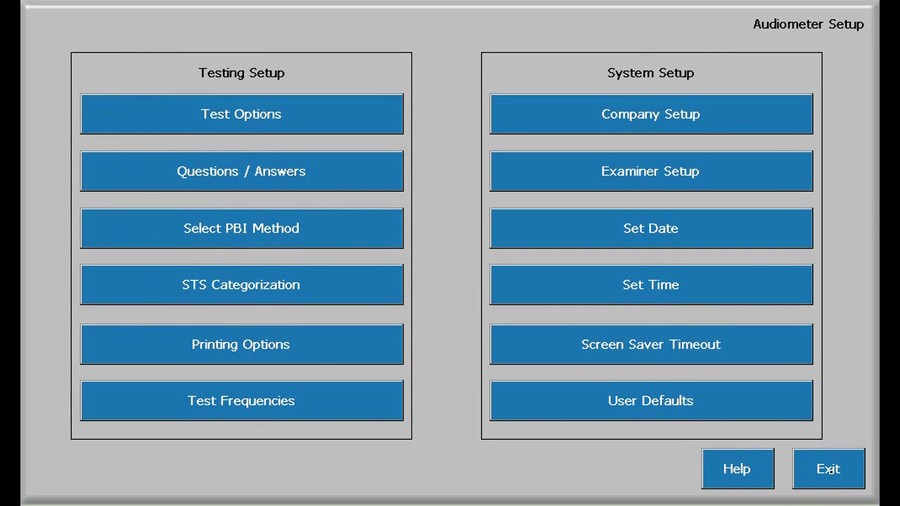
pyautogui.click(610, 171)
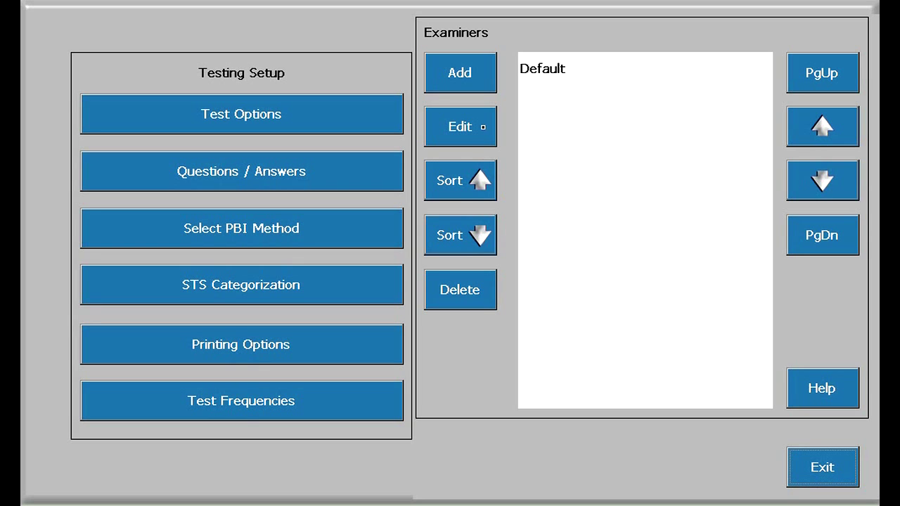
# Rename the Default examiner to 'Jack' and confirm it
pyautogui.click(542, 68)
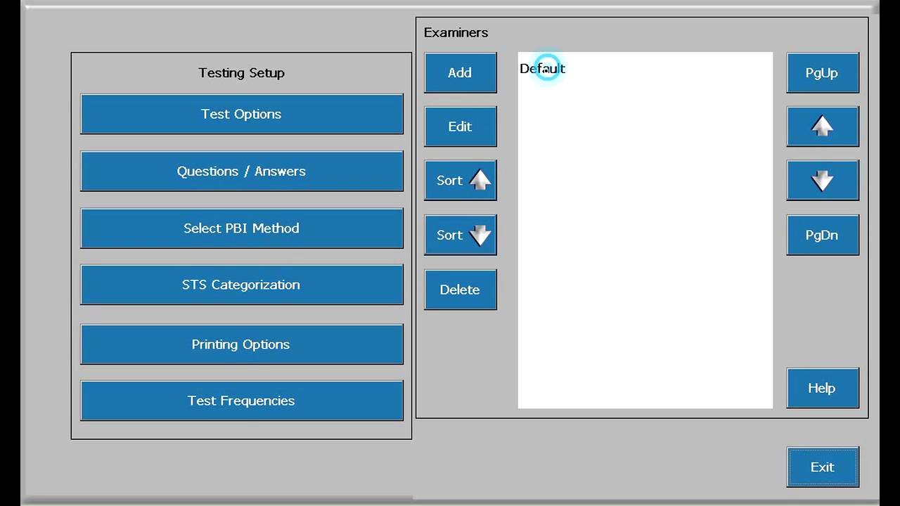
pyautogui.click(484, 126)
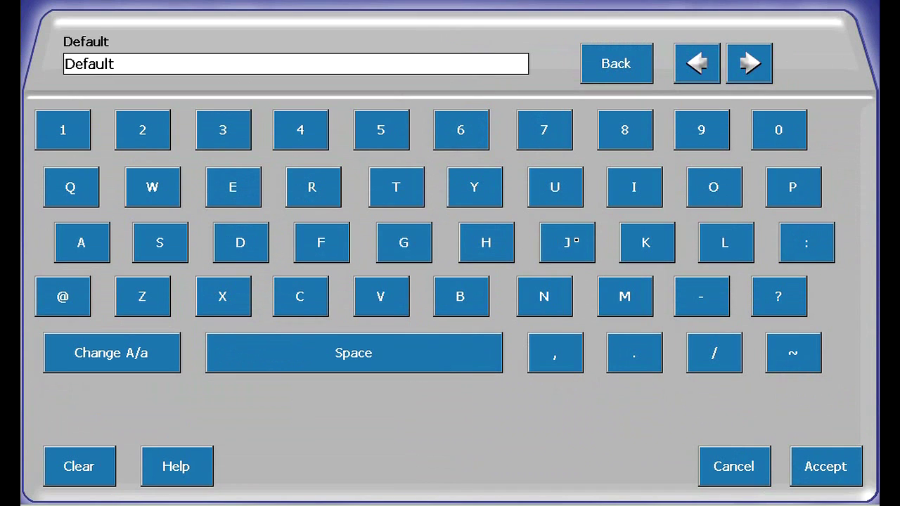
pyautogui.click(565, 241)
pyautogui.click(81, 243)
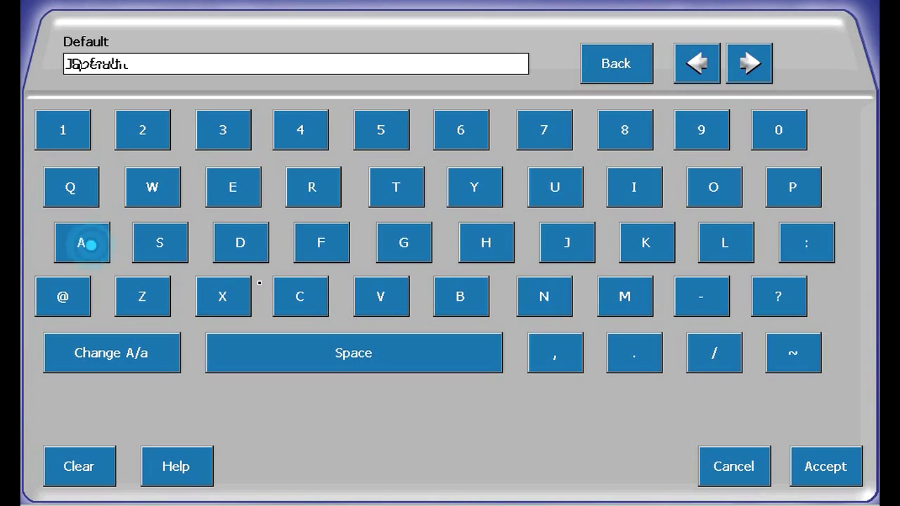
pyautogui.click(299, 295)
pyautogui.click(645, 242)
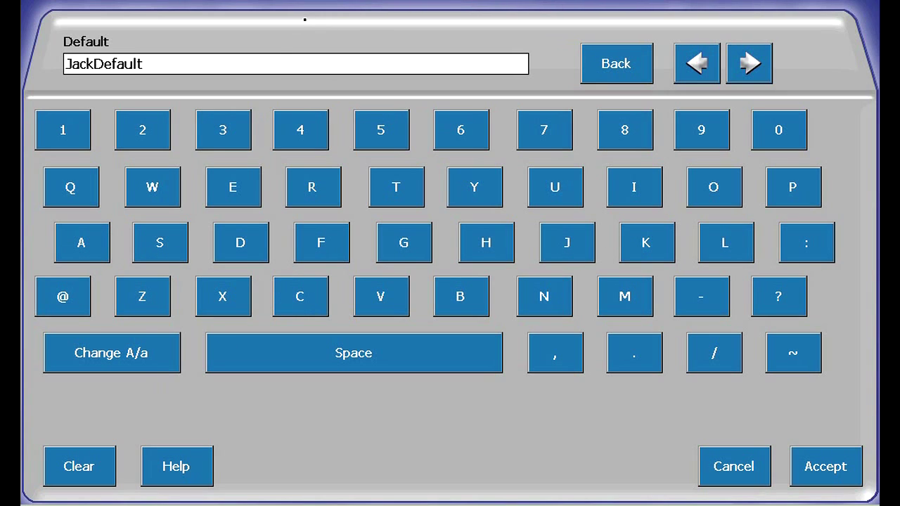
pyautogui.click(320, 64)
pyautogui.click(606, 67)
pyautogui.doubleClick(606, 66)
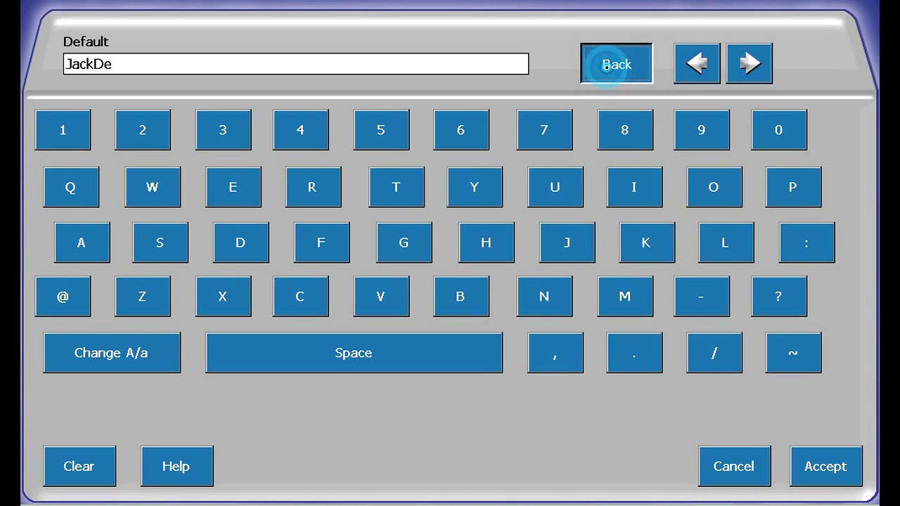
pyautogui.tripleClick(606, 67)
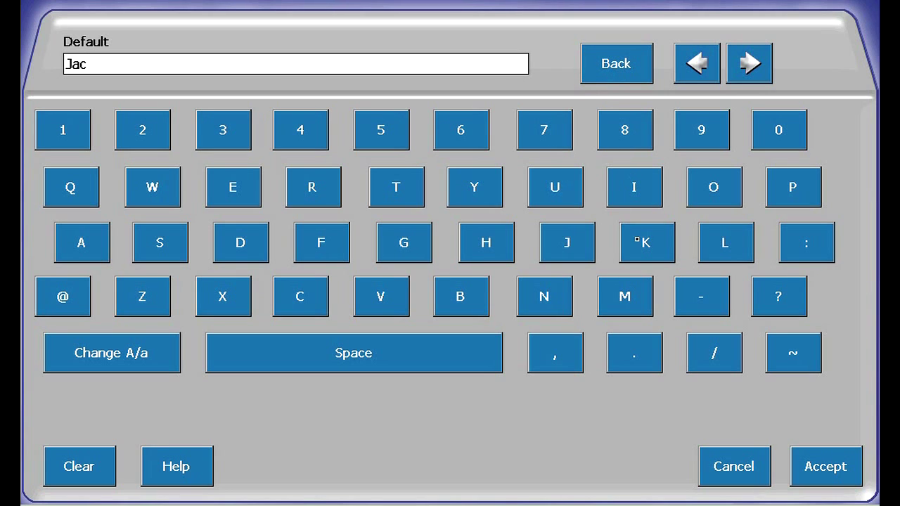
pyautogui.click(645, 242)
pyautogui.click(826, 467)
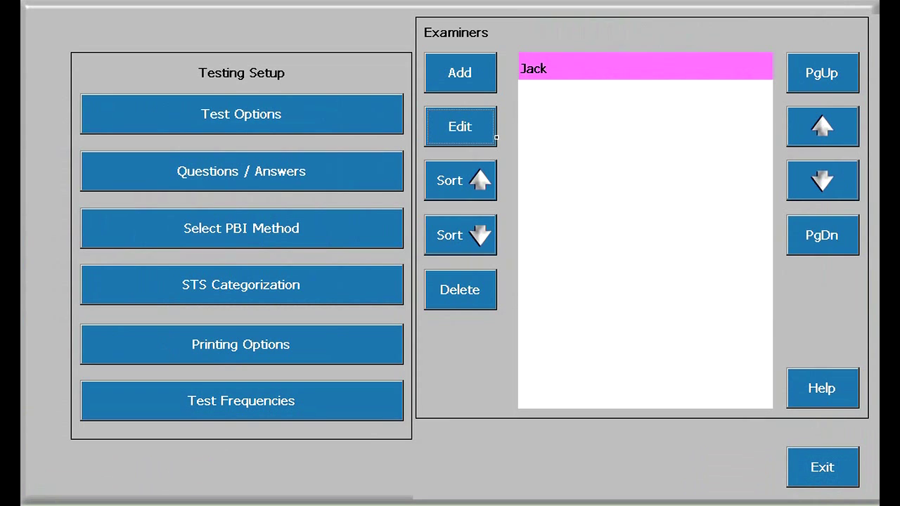
# Add 'Jill' as a new examiner and exit back to Audiometer Setup
pyautogui.click(459, 72)
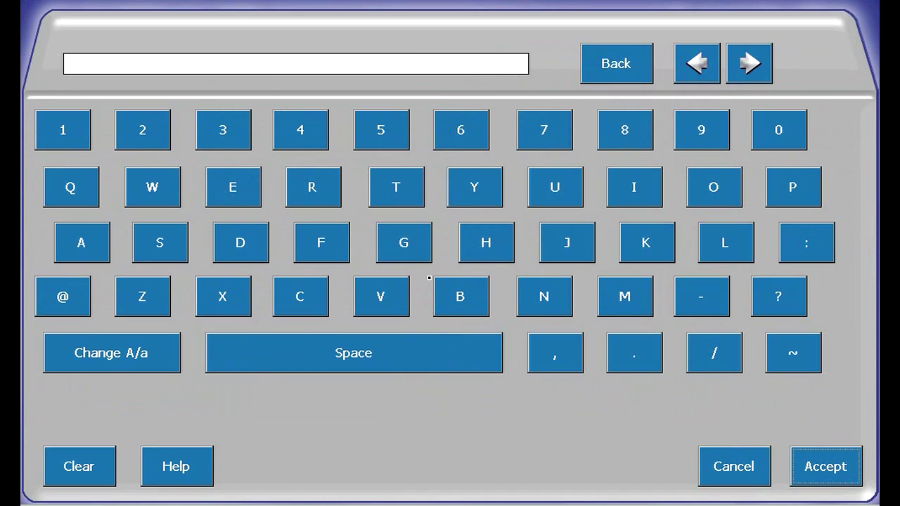
pyautogui.click(573, 249)
pyautogui.click(643, 187)
pyautogui.click(720, 248)
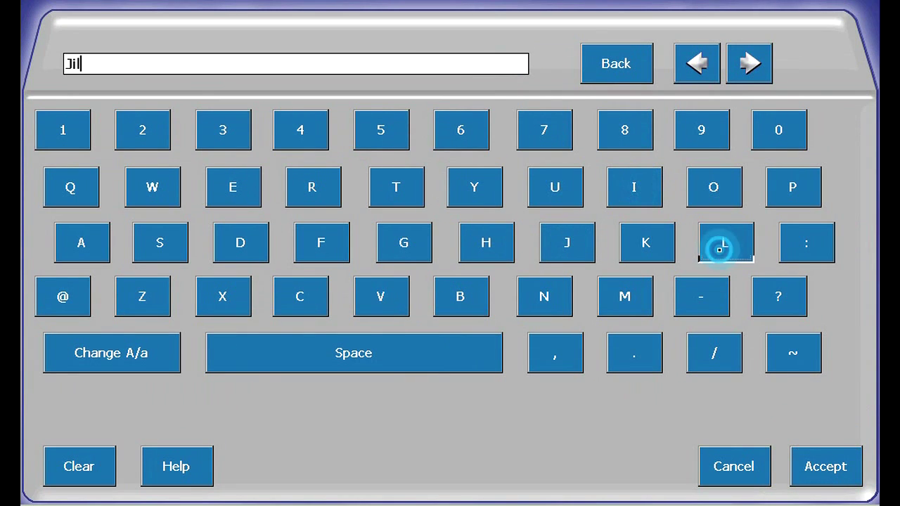
pyautogui.click(832, 476)
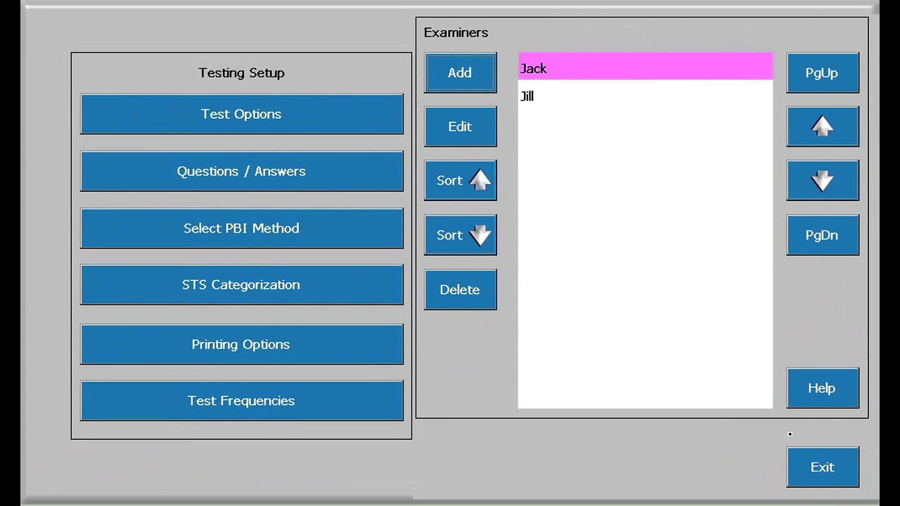
pyautogui.click(822, 467)
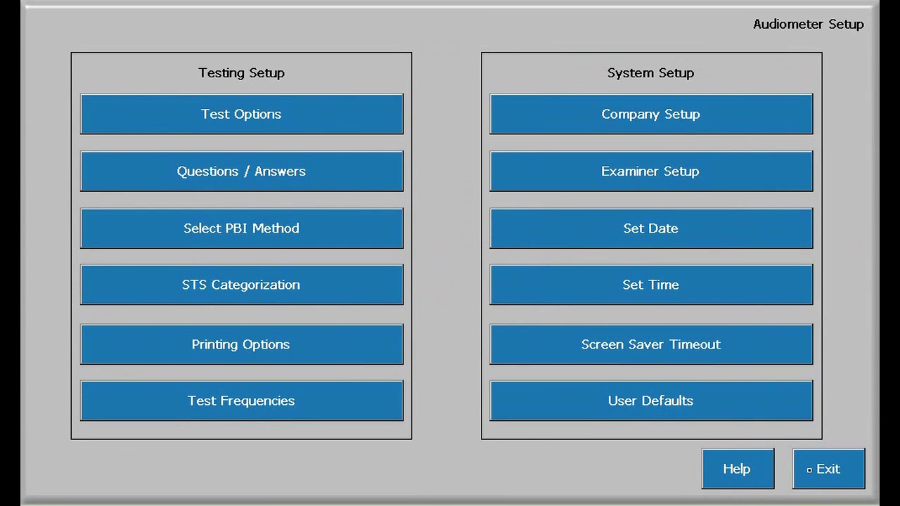
# Clear the old date, key in 10/24/2014 on the keypad, and save it
pyautogui.click(694, 232)
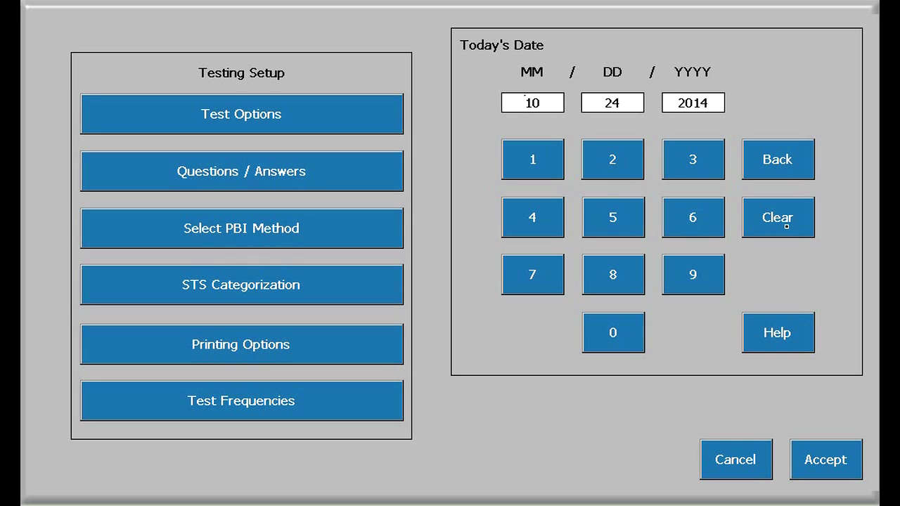
pyautogui.click(777, 217)
pyautogui.click(532, 158)
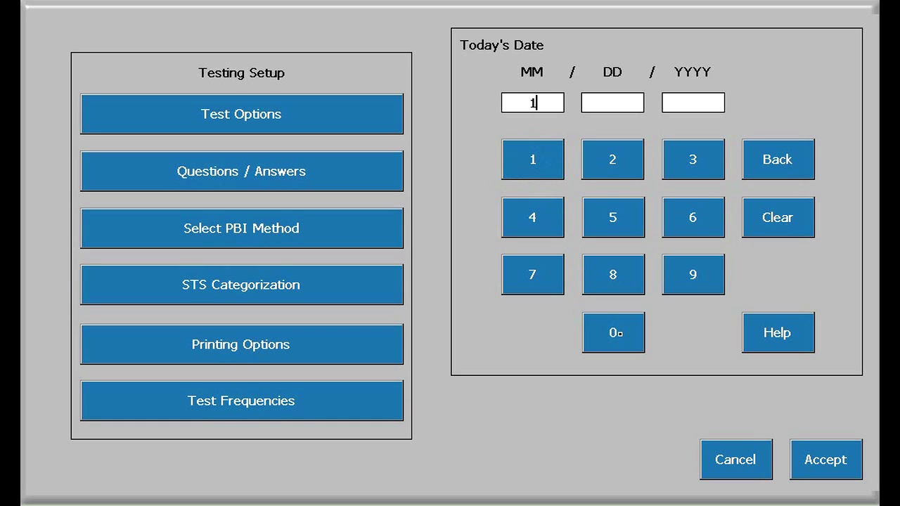
pyautogui.click(613, 332)
pyautogui.click(616, 159)
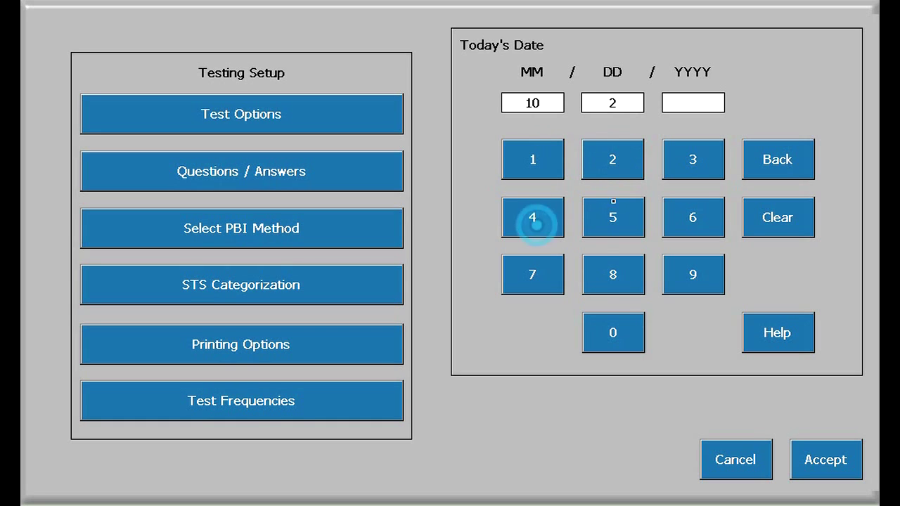
pyautogui.click(532, 217)
pyautogui.click(618, 163)
pyautogui.click(613, 332)
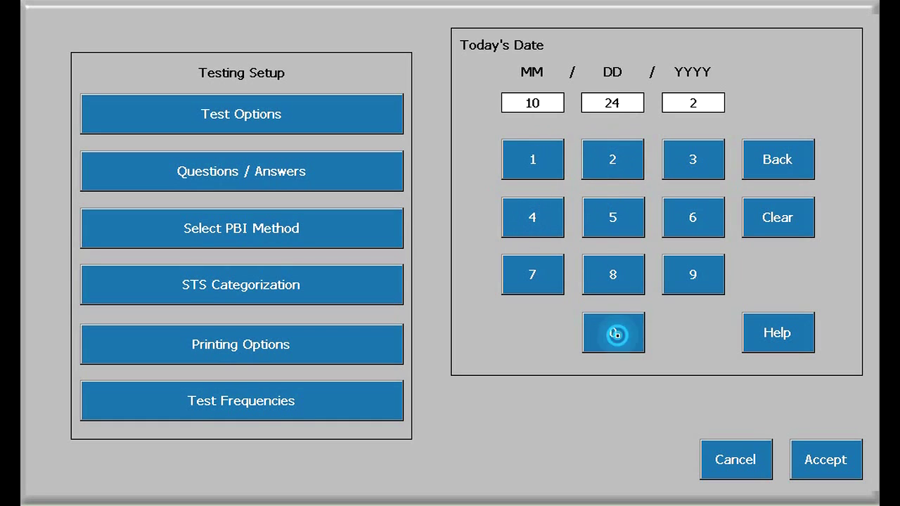
pyautogui.click(541, 161)
pyautogui.click(532, 216)
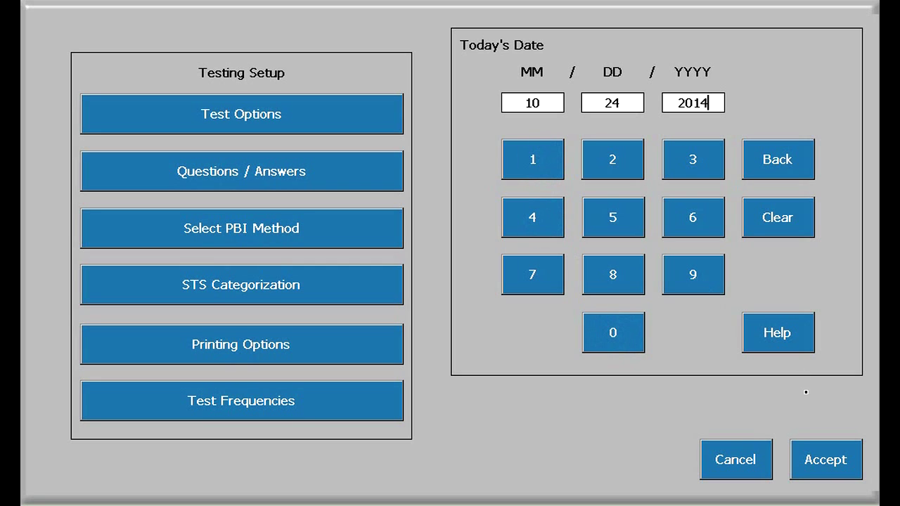
pyautogui.click(826, 459)
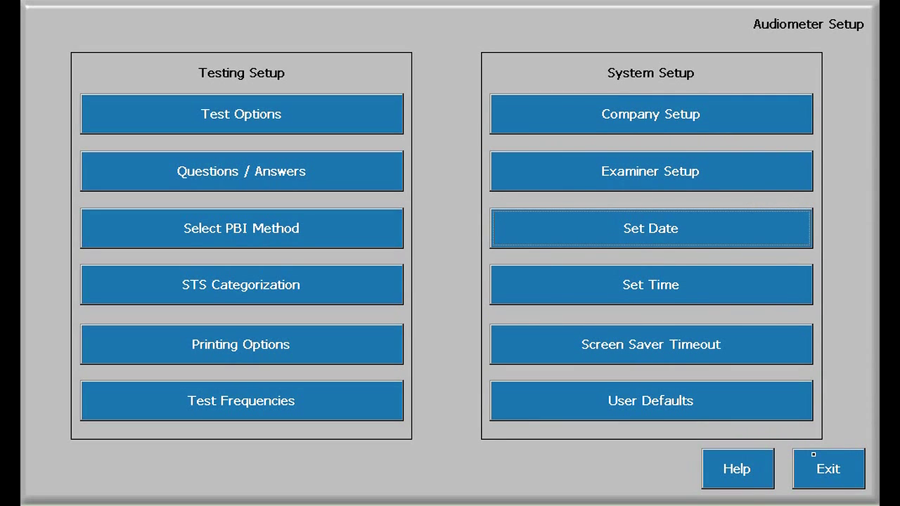
# Accept 15:54 as the current time and open the screen saver timeout entry
pyautogui.click(695, 284)
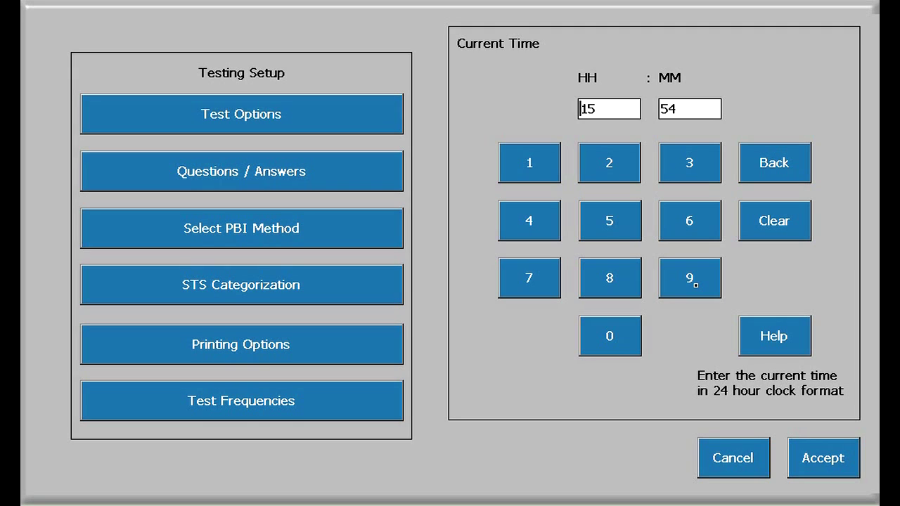
pyautogui.click(826, 458)
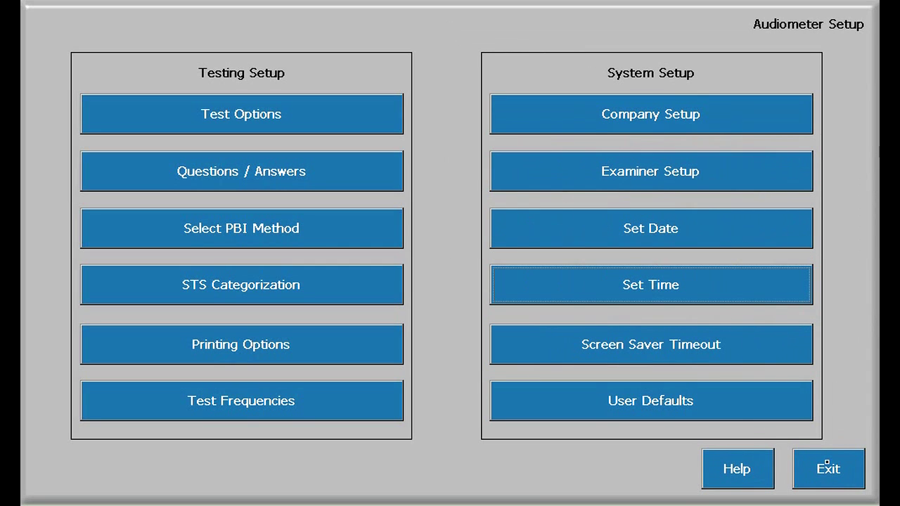
pyautogui.click(707, 344)
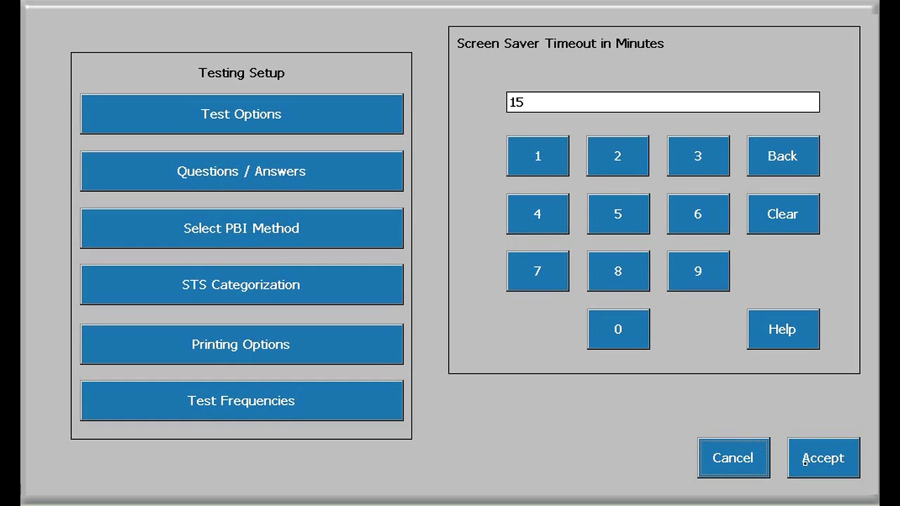
# Accept the 15-minute screen saver timeout and open User Defaults
pyautogui.click(762, 461)
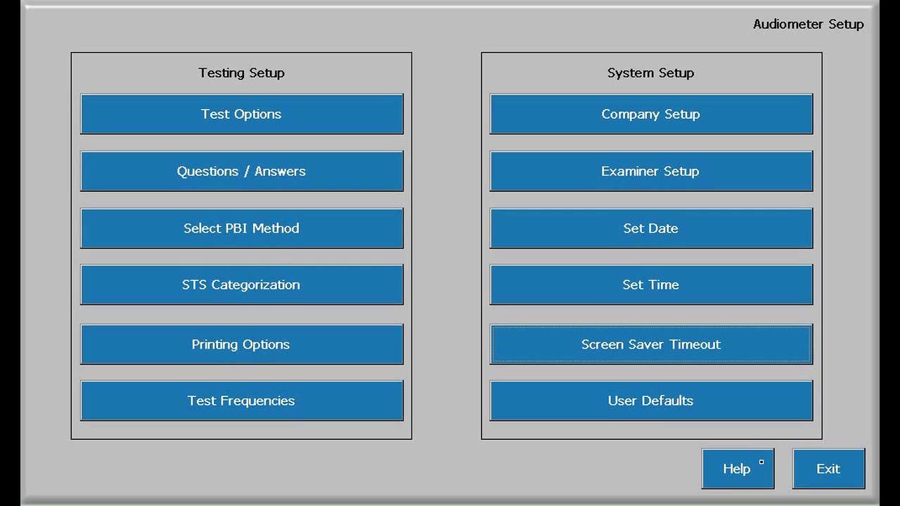
pyautogui.click(719, 404)
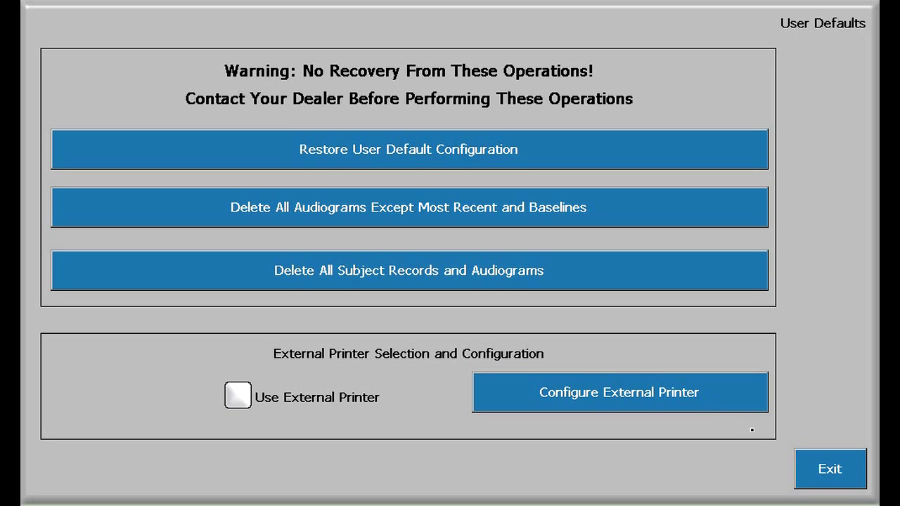
pyautogui.click(831, 468)
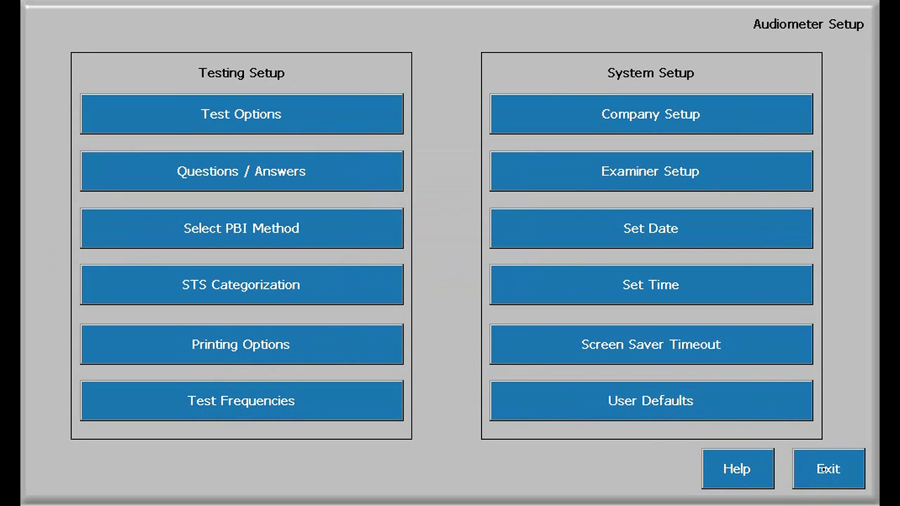
pyautogui.click(841, 465)
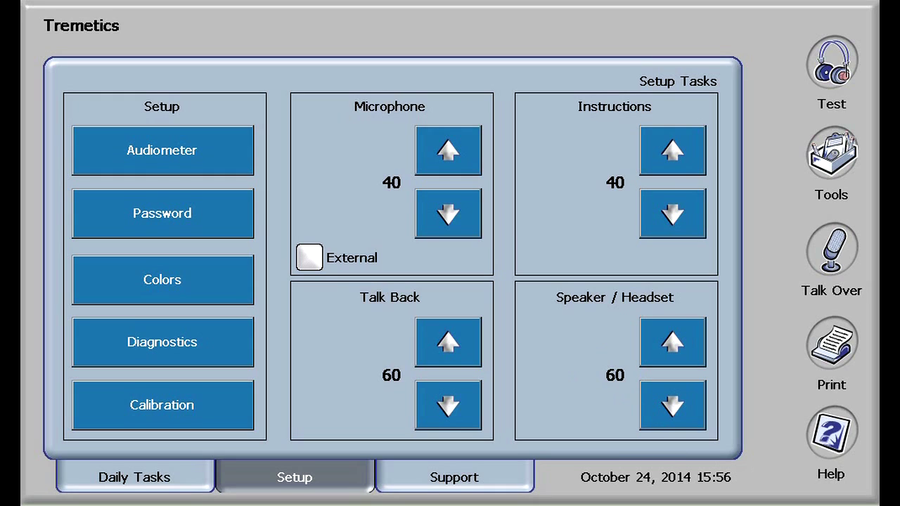
# Raise both the Instructions and Microphone levels from 40 to 60
pyautogui.click(661, 149)
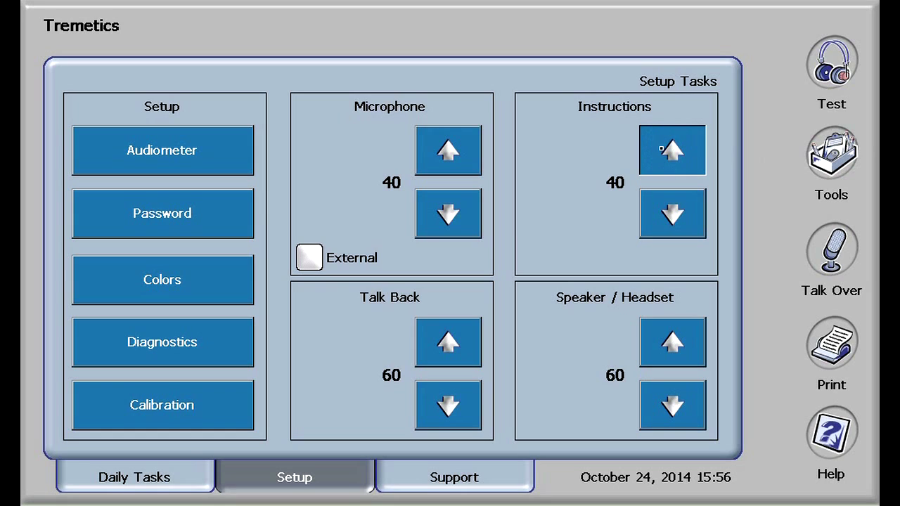
pyautogui.click(661, 149)
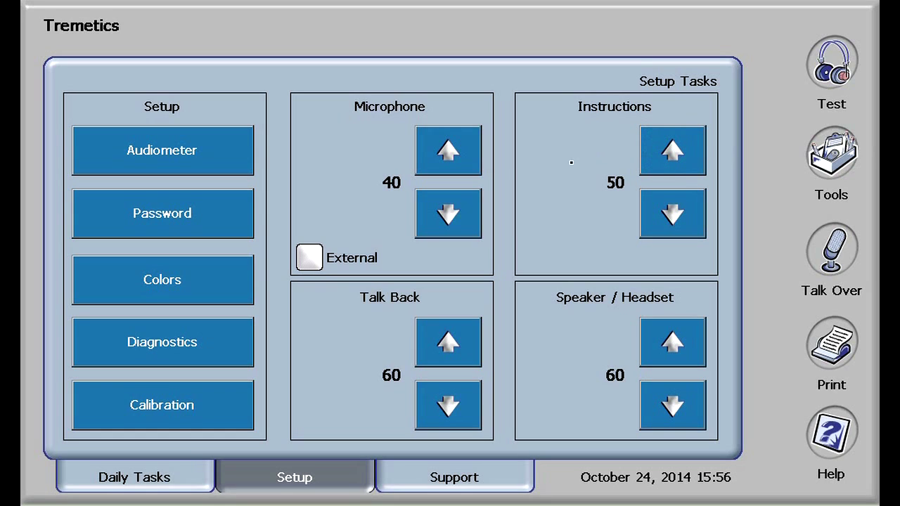
pyautogui.click(457, 156)
pyautogui.click(455, 155)
pyautogui.click(456, 155)
pyautogui.click(669, 157)
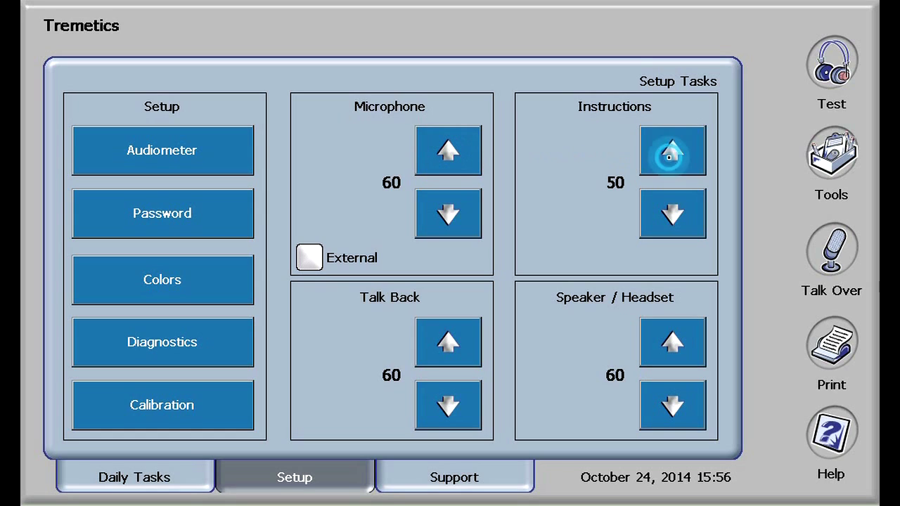
pyautogui.click(669, 158)
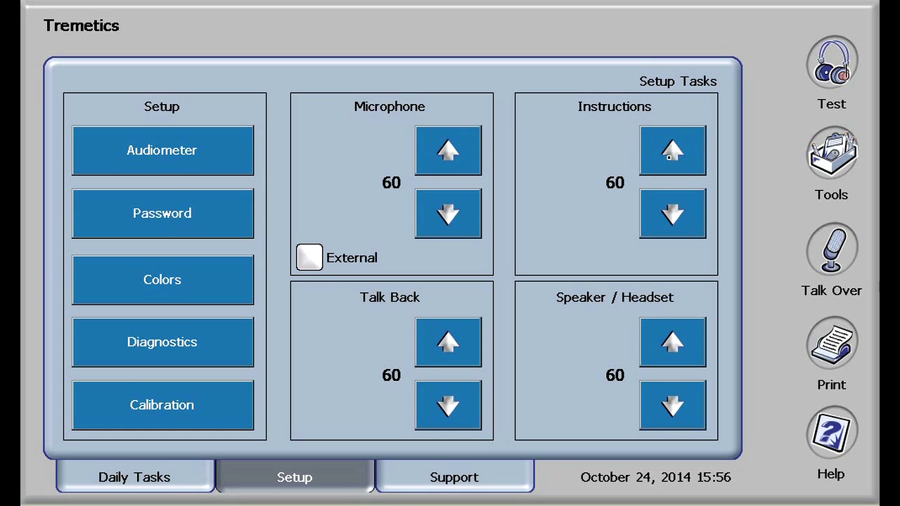